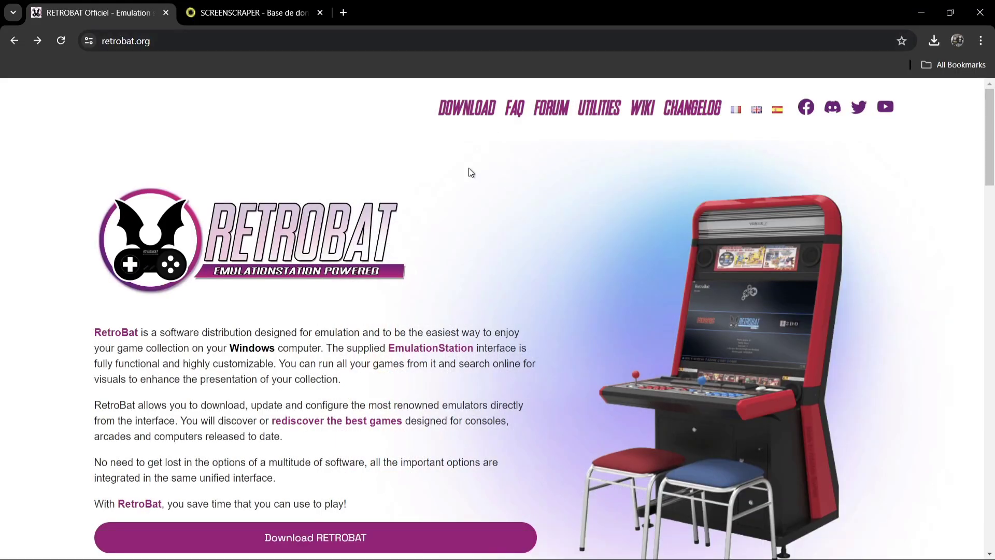
- Reach RetroBat's free itch.io downloads without paying, then minimise Chrome to the desktop
left_click(327, 539)
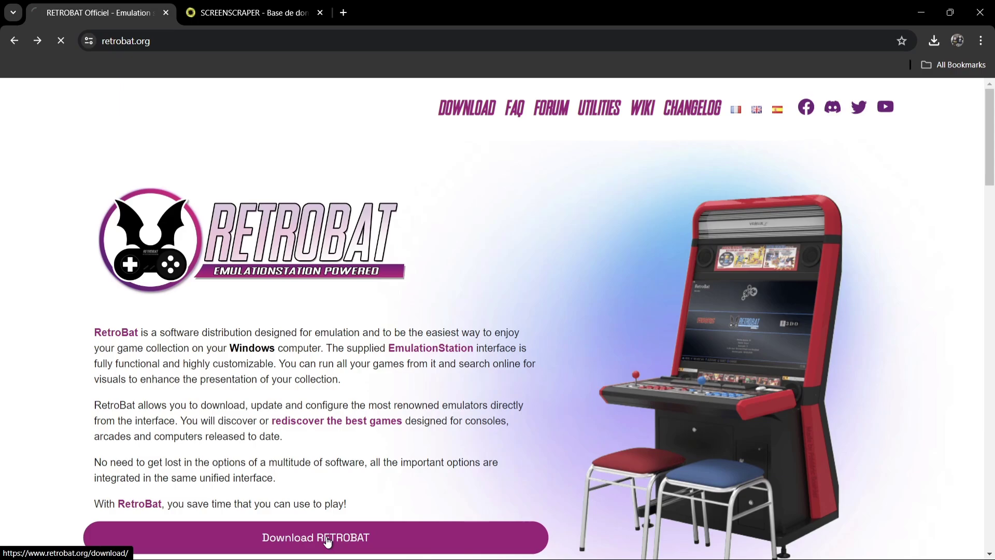
left_click(330, 388)
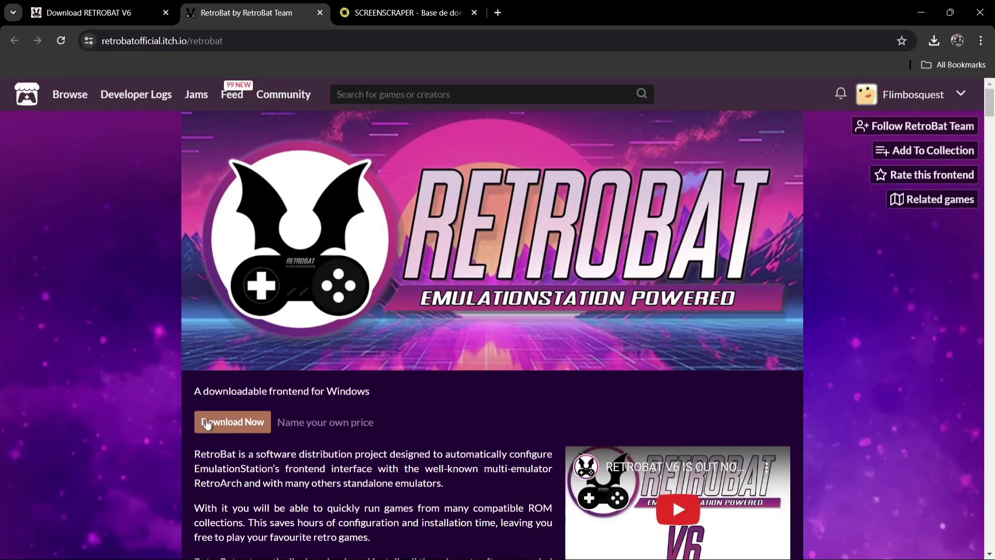
left_click(208, 422)
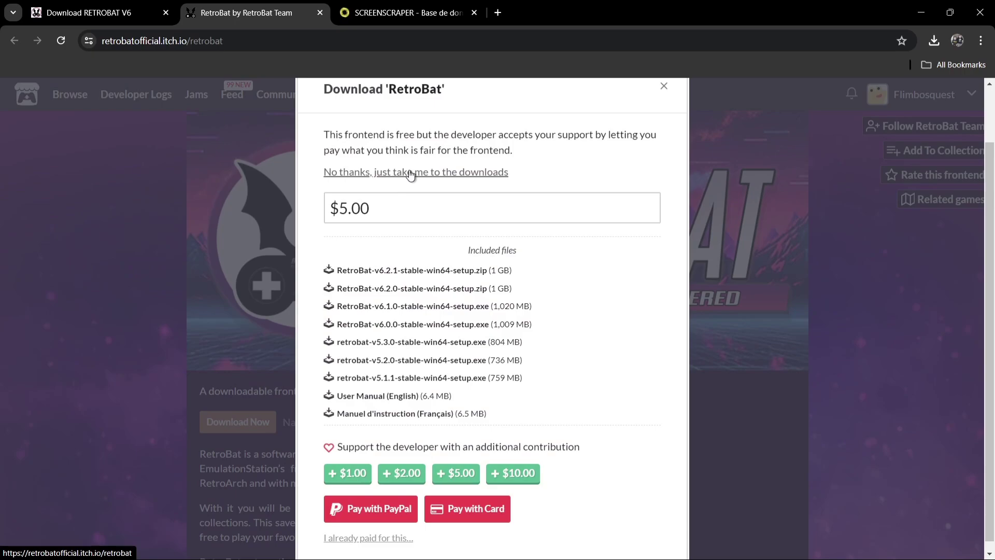
left_click(410, 172)
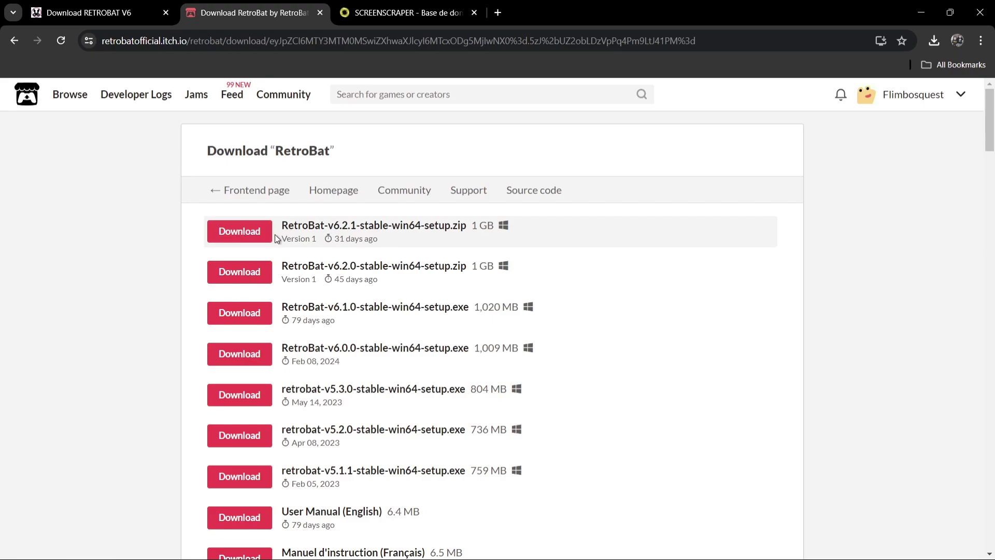
left_click(357, 6)
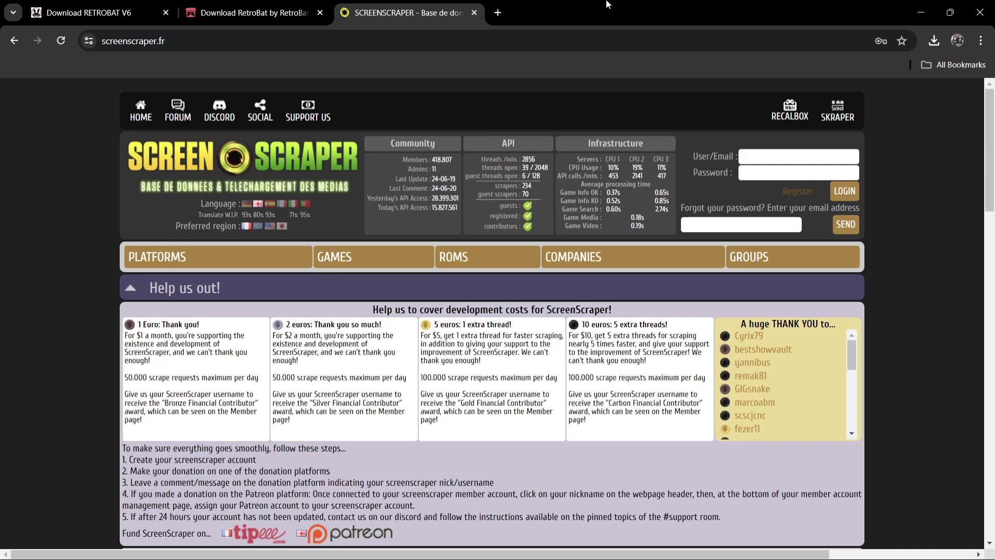
left_click(921, 12)
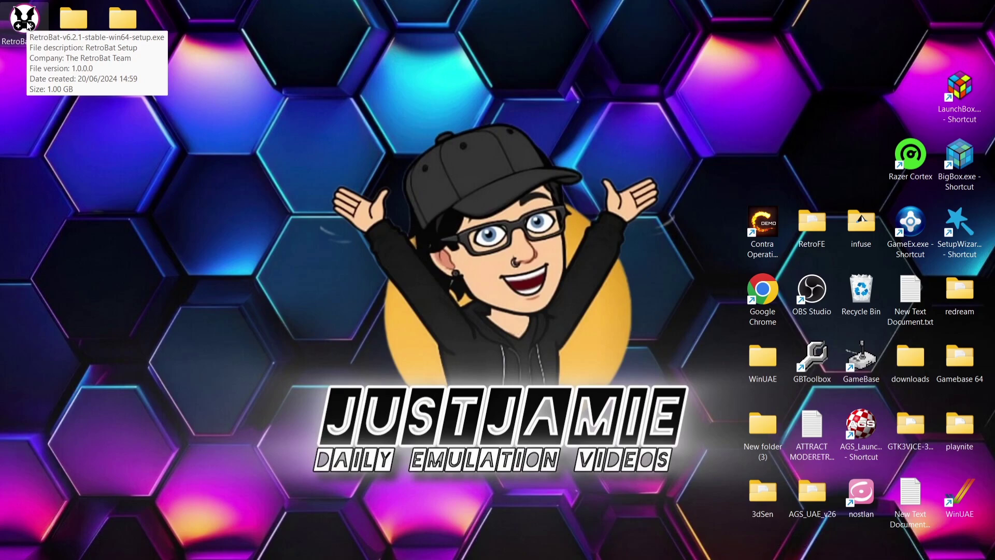
- Run the RetroBat v6.2.1 installer past the SmartScreen warning, keeping English as the setup language
double_click(29, 25)
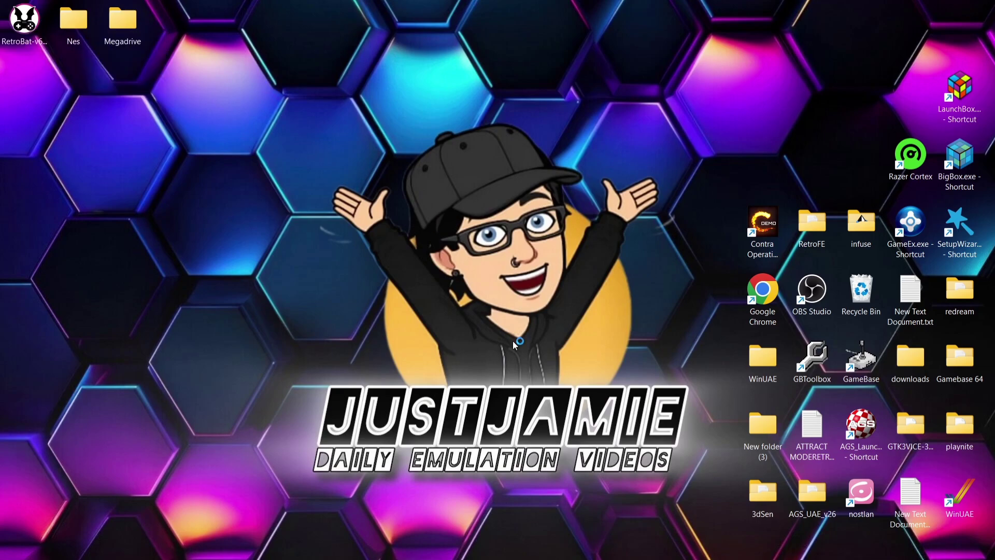
left_click(359, 193)
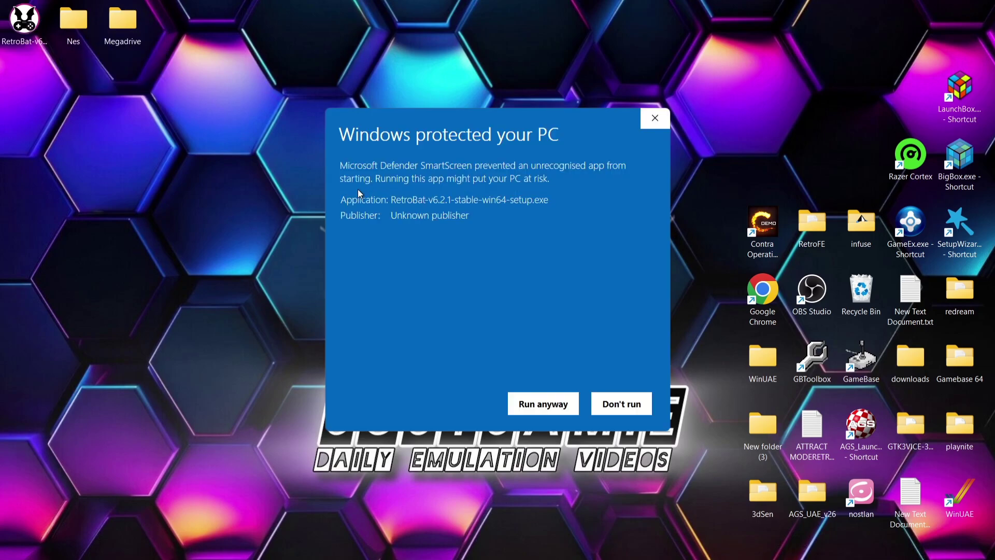
left_click(550, 401)
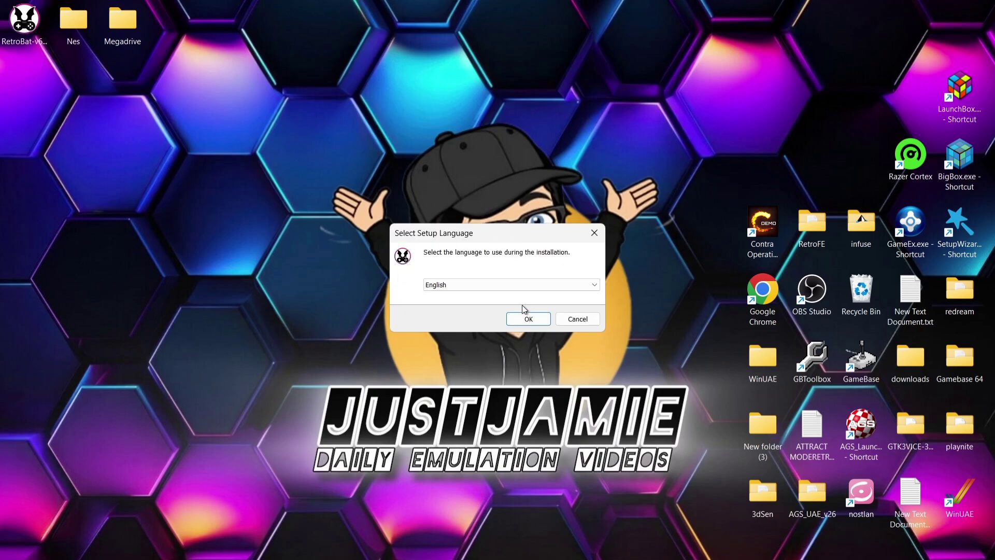
left_click(512, 284)
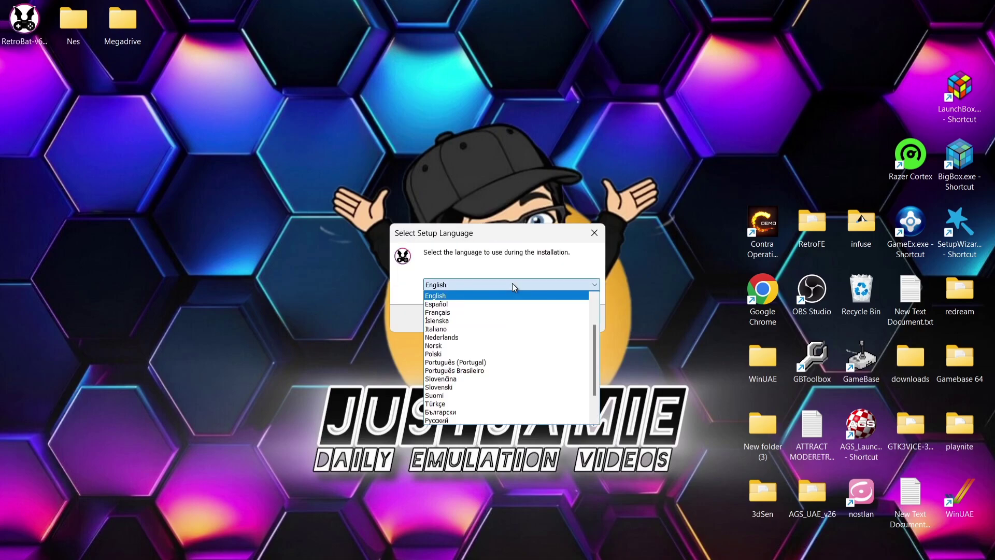
left_click(512, 284)
left_click(537, 320)
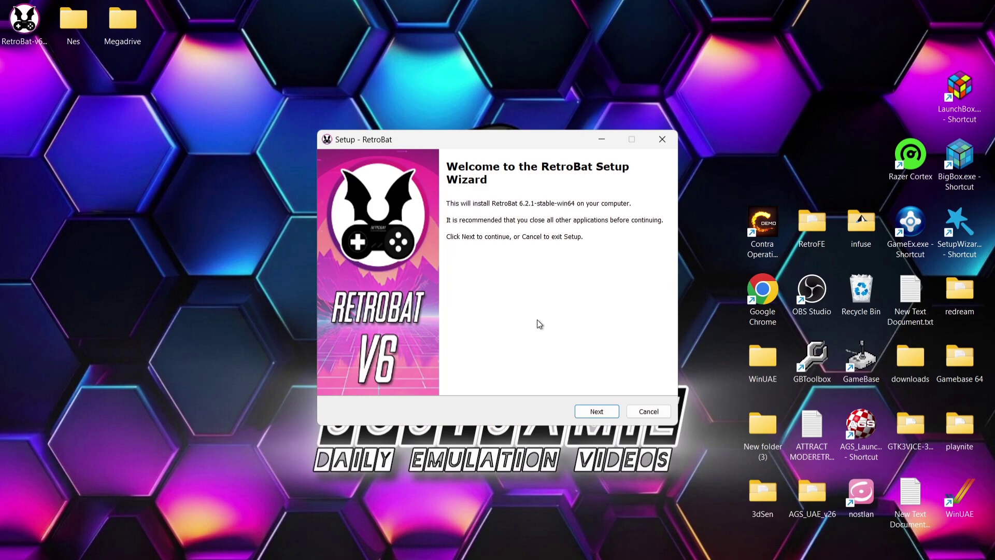
- Accept the licence and install to C:\RetroBat with DirectX9, Visual C++ and a desktop shortcut
left_click(602, 412)
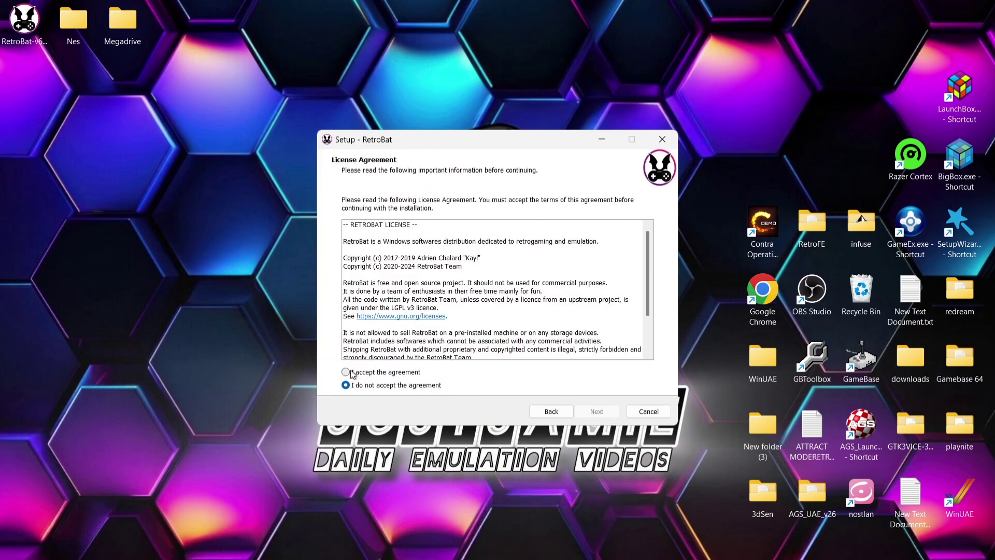
left_click(366, 374)
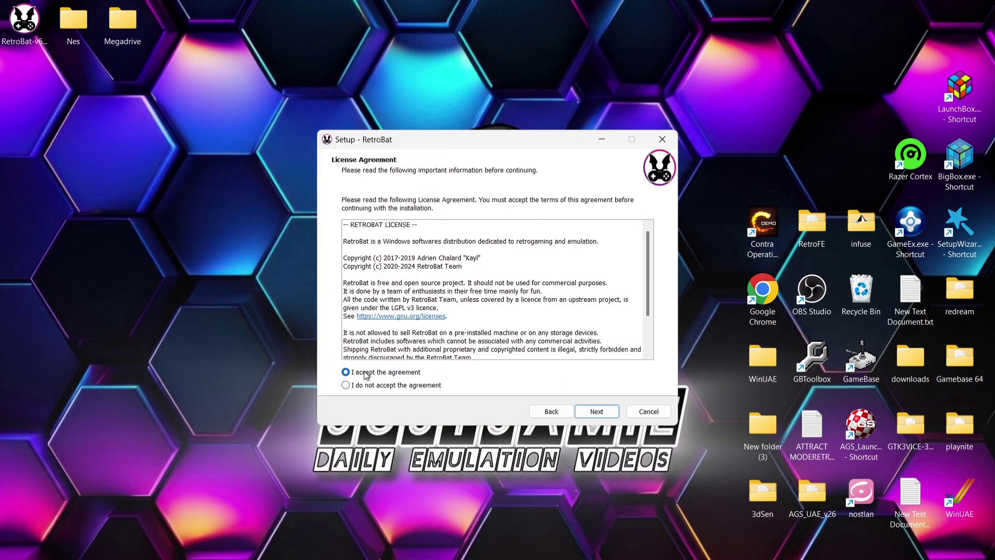
left_click(596, 413)
left_click(595, 413)
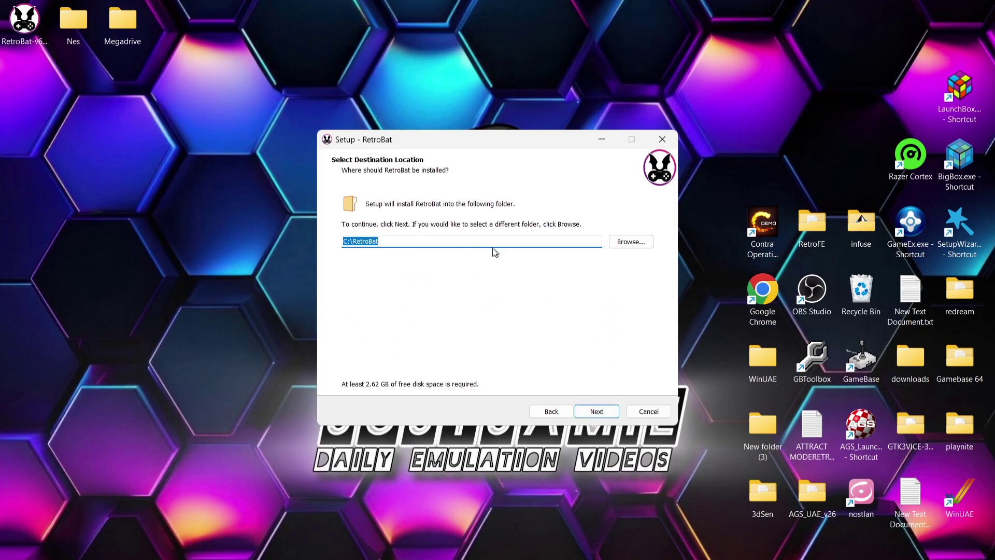
left_click(596, 412)
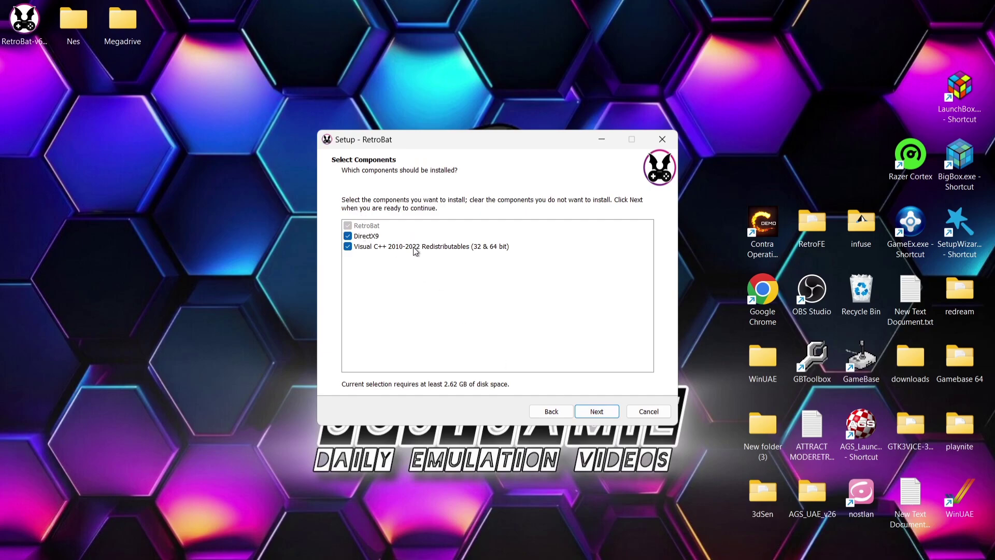
left_click(597, 412)
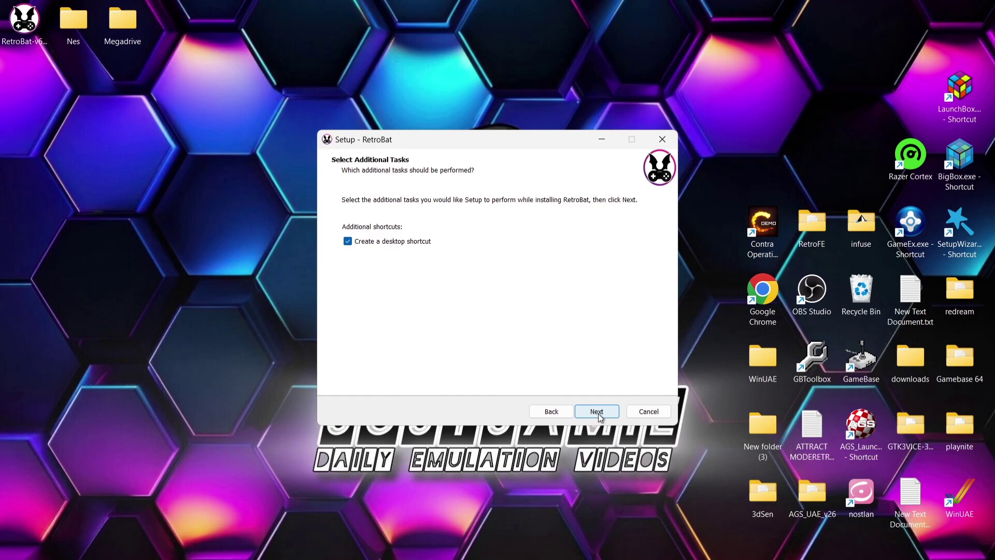
left_click(598, 413)
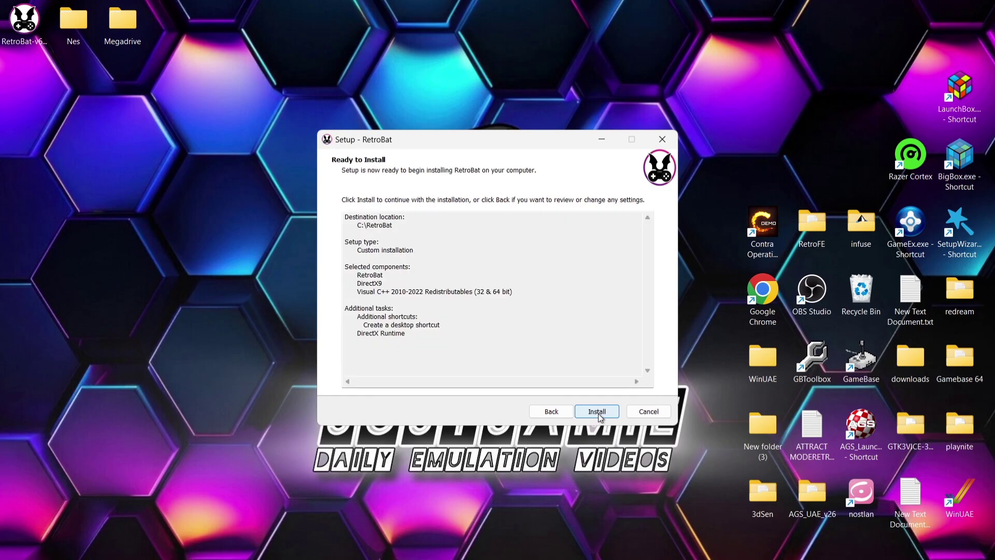
left_click(598, 412)
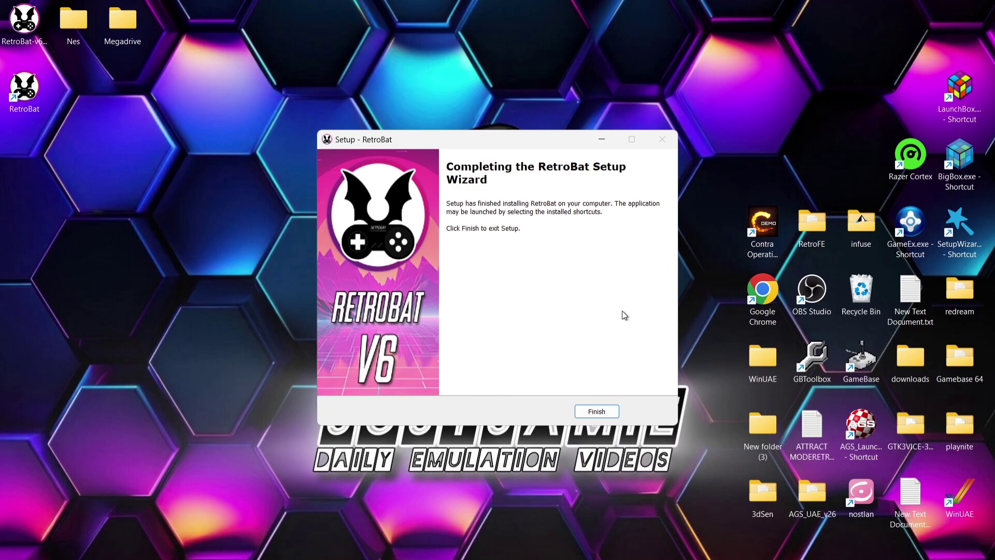
- Close the finished setup, delete the setup file, and open the RetroBat shortcut's file location
left_click(600, 411)
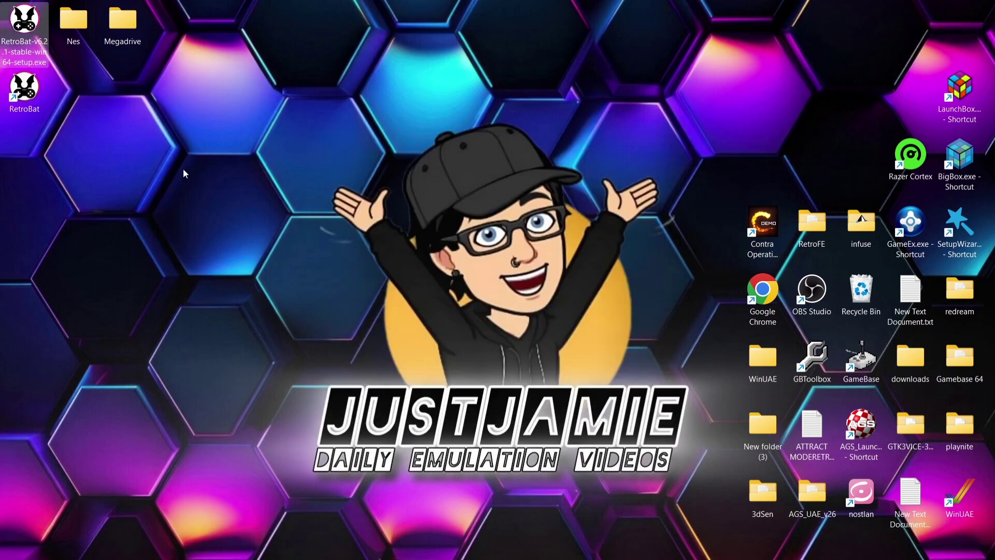
right_click(21, 27)
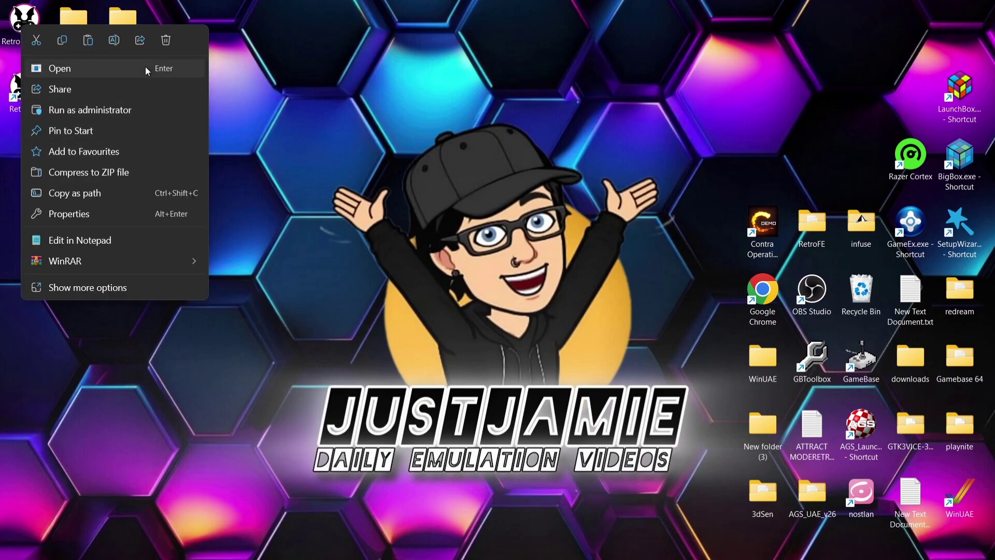
left_click(166, 40)
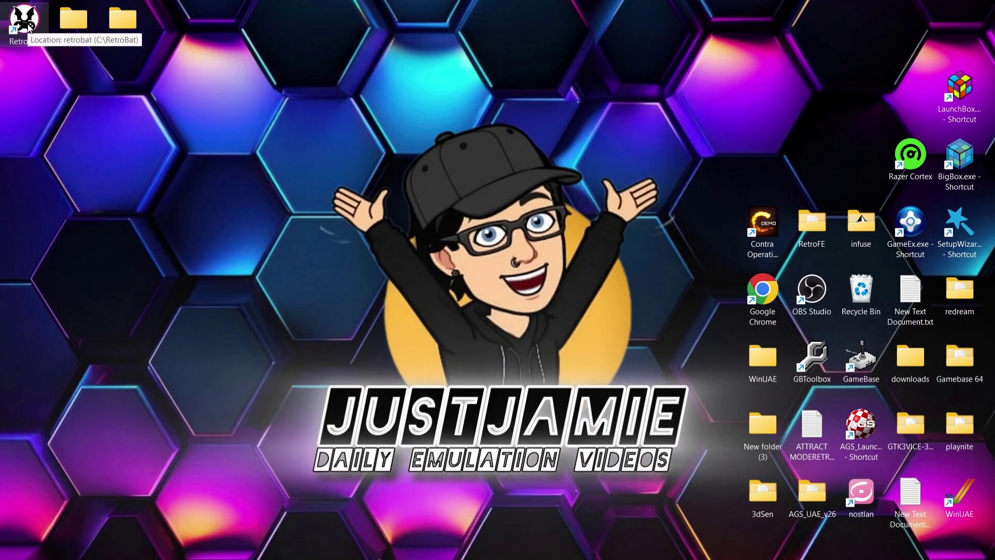
right_click(29, 27)
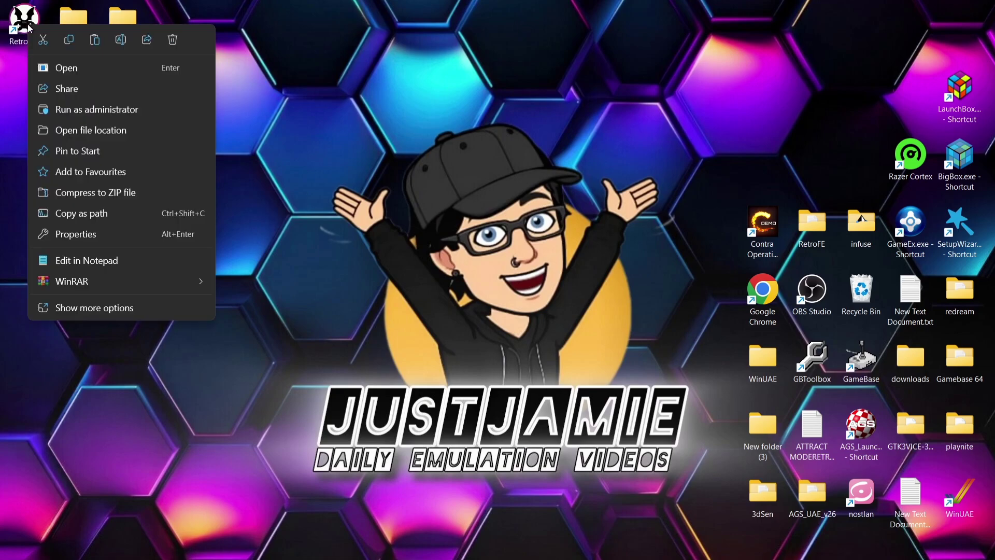
left_click(127, 129)
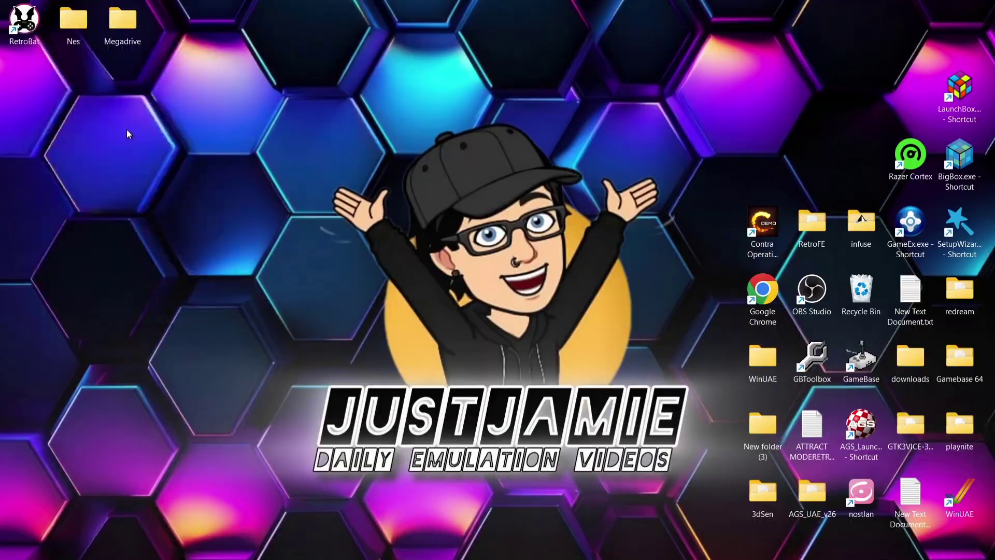
- Open C:\RetroBat\roms\nes and move the four NES zips from the desktop Nes folder into it
left_click_drag(375, 13, 726, 28)
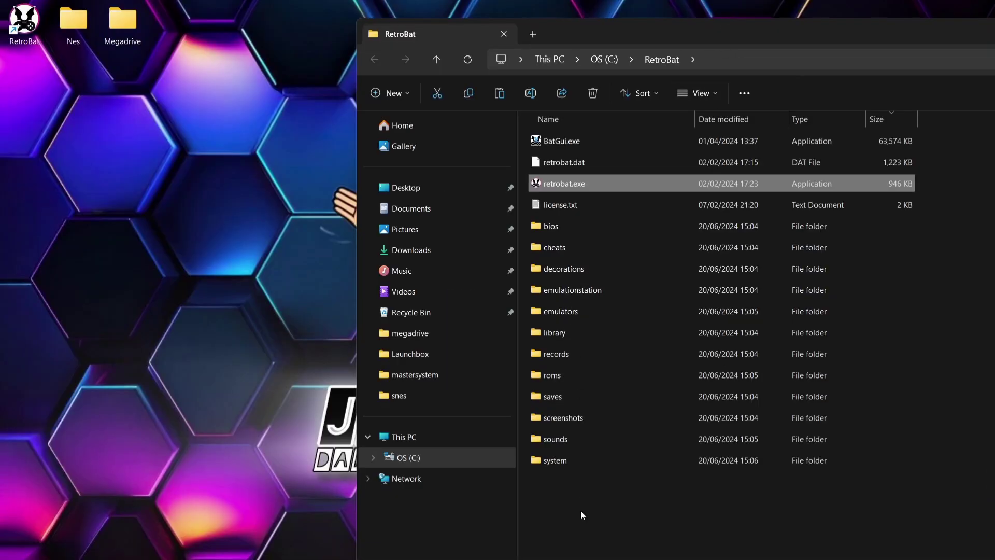
double_click(567, 375)
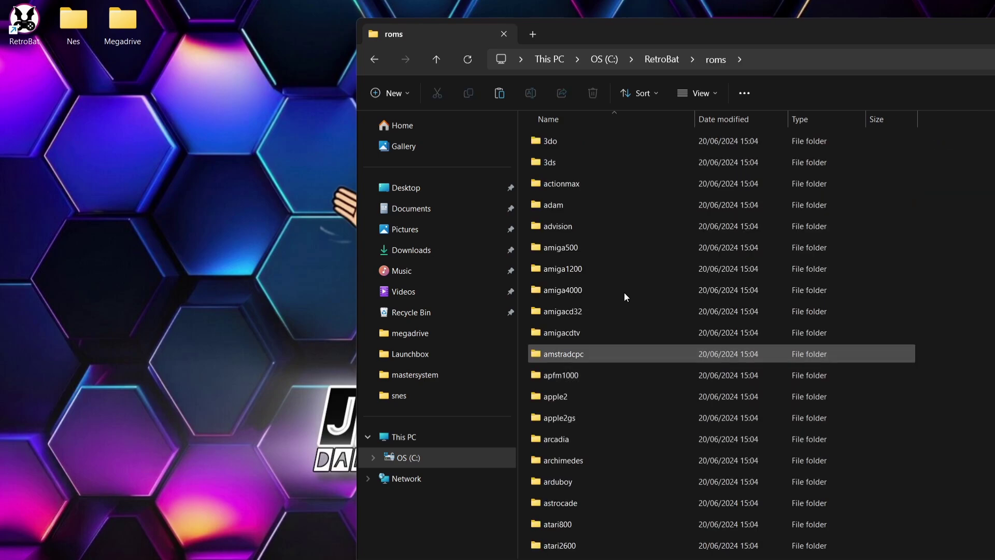
left_click(595, 206)
key("Down")
key("Down")
key("Down")
key("Down")
key("Down")
key("Down")
key("Down")
key("Down")
key("Down")
key("Down")
key("Down")
key("Down")
key("Down")
key("Down")
key("Down")
key("Down")
key("Down")
key("Down")
key("Down")
key("Down")
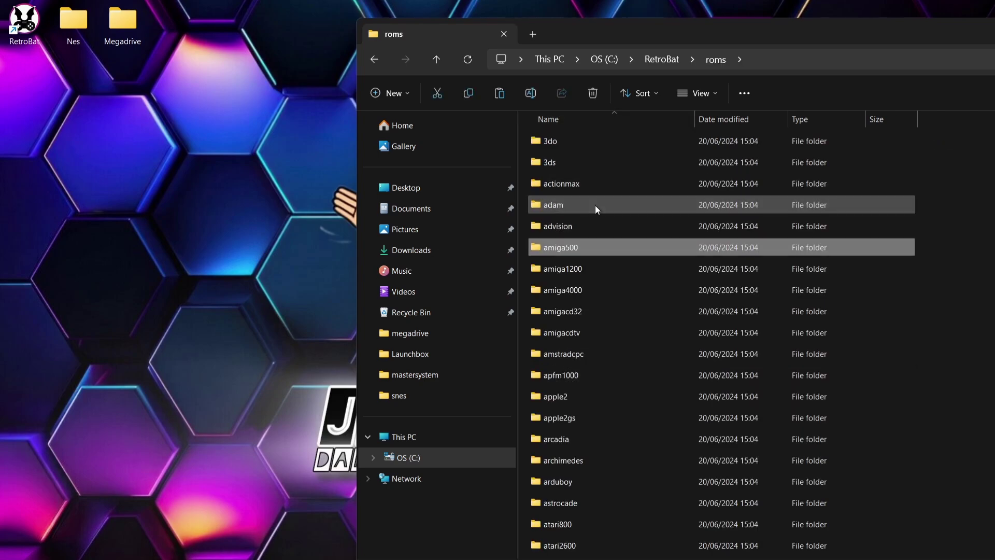
key("Down")
key("Down")
key("Down")
key("Down")
key("Down")
key("Down")
key("Down")
key("Down")
key("Down")
key("Down")
key("Down")
key("Down")
key("Down")
key("Down")
key("Down")
key("Down")
key("Down")
key("Down")
key("Down")
key("Down")
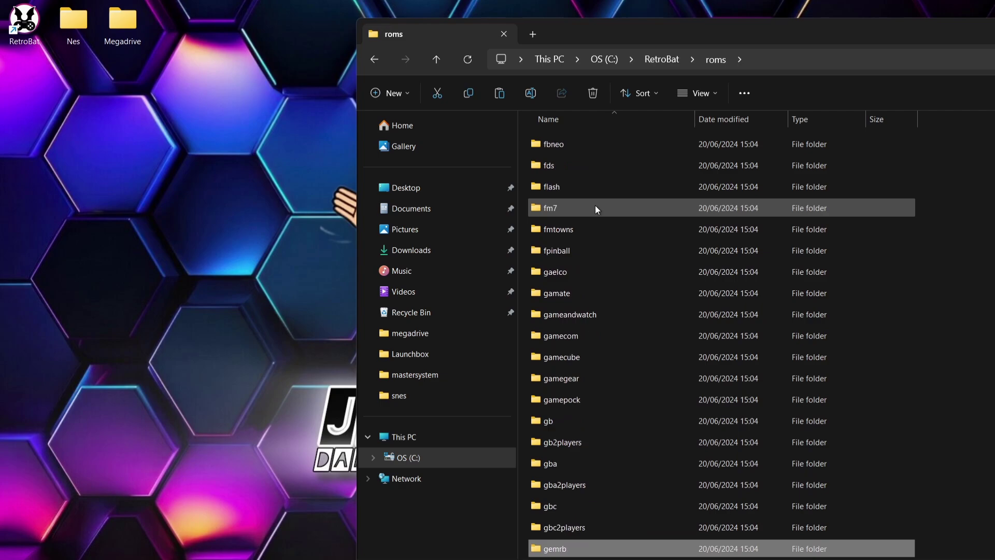
key("Up")
key("Up")
key("Up")
key("Up")
key("Up")
key("Up")
key("Up")
key("Up")
key("Up")
key("Up")
key("Up")
key("Up")
key("Up")
key("Up")
key("Up")
key("Up")
key("Up")
key("Up")
key("Up")
key("Up")
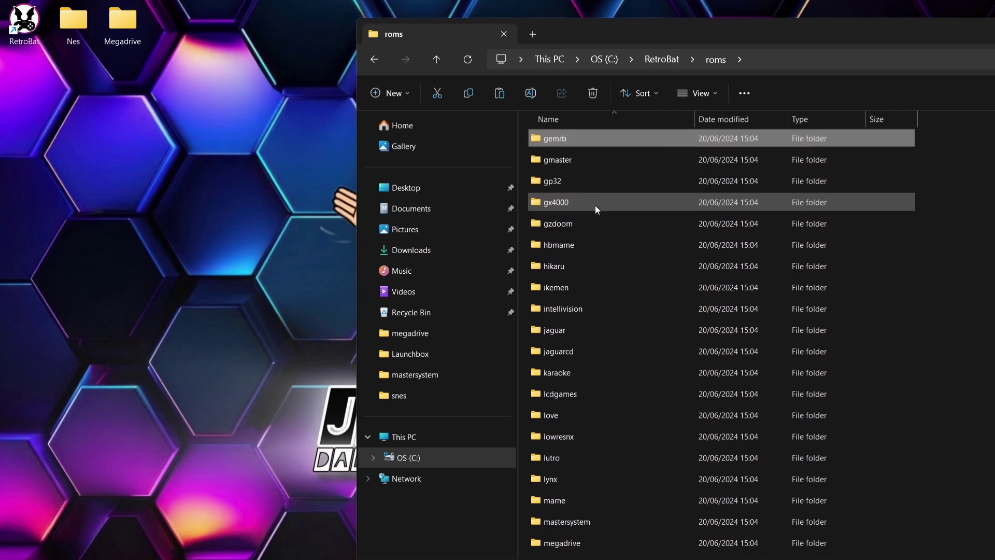
key("Down")
key("Down")
key("Down")
key("Down")
key("Down")
key("Down")
key("Down")
key("Down")
key("Down")
key("Down")
key("Down")
key("Down")
key("Down")
key("Down")
key("Down")
key("Down")
key("Down")
key("Down")
key("Down")
key("Down")
key("Down")
key("Down")
key("Down")
key("Down")
key("Down")
key("Down")
key("Down")
key("Down")
key("Down")
key("Down")
key("Down")
key("Down")
key("Down")
key("Down")
key("Down")
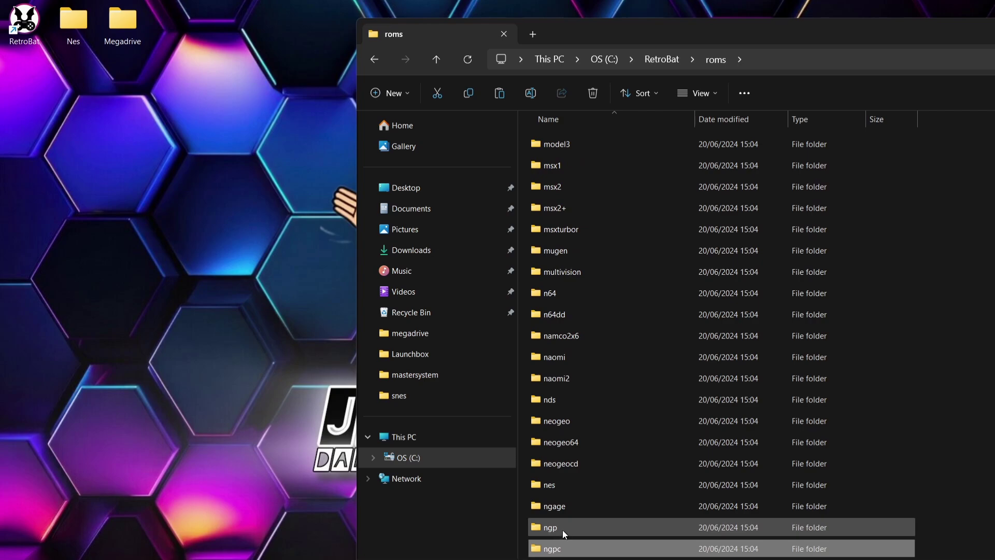
double_click(570, 481)
double_click(71, 19)
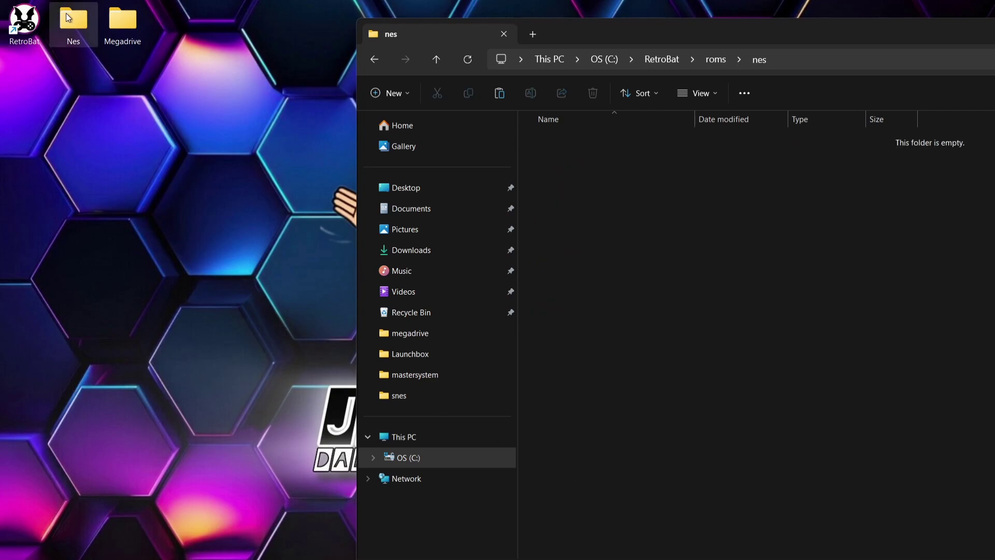
left_click_drag(439, 14, 824, 327)
left_click_drag(700, 533, 592, 400)
left_click_drag(596, 442, 670, 207)
- Move the four zips from the desktop Megadrive folder into roms\megadrive, then close Explorer
left_click(370, 55)
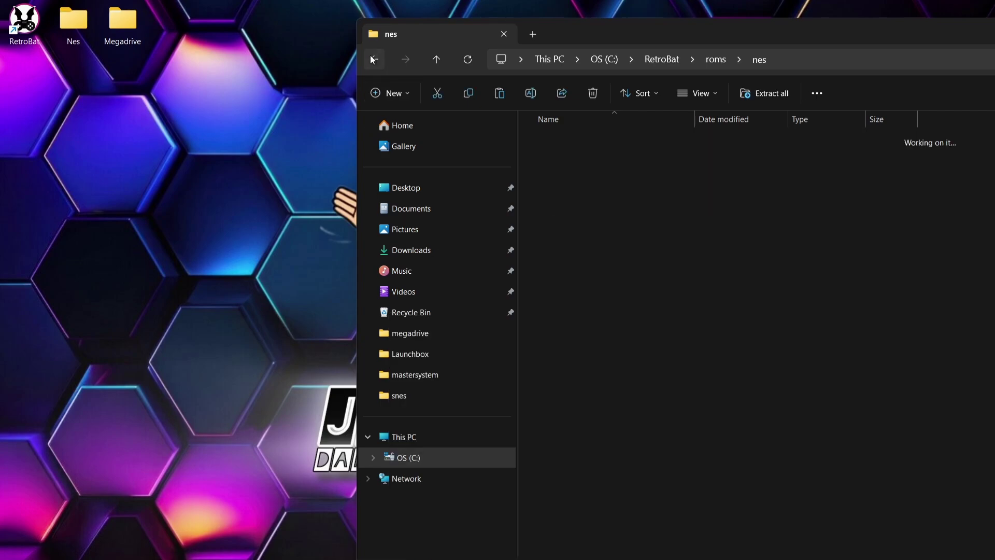
left_click(605, 441)
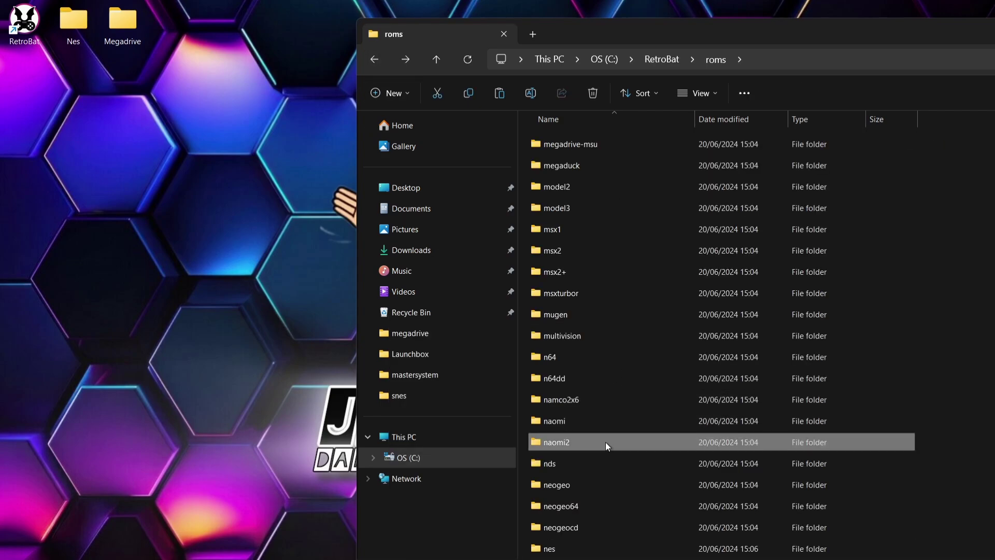
key("Up")
key("Up")
key("Up")
key("Up")
key("Up")
key("Up")
key("Up")
key("Up")
key("Up")
key("Up")
key("Up")
key("Up")
key("Up")
key("Up")
key("Up")
key("Up")
key("Up")
key("Up")
key("Up")
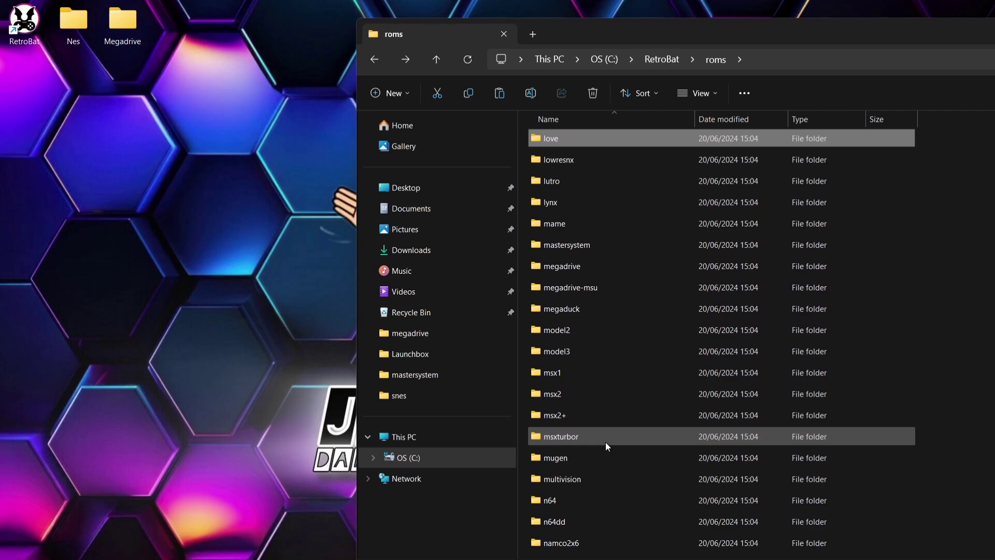
key("Down")
key("Down")
key("Down")
key("Down")
left_click_drag(605, 441, 565, 267)
double_click(565, 267)
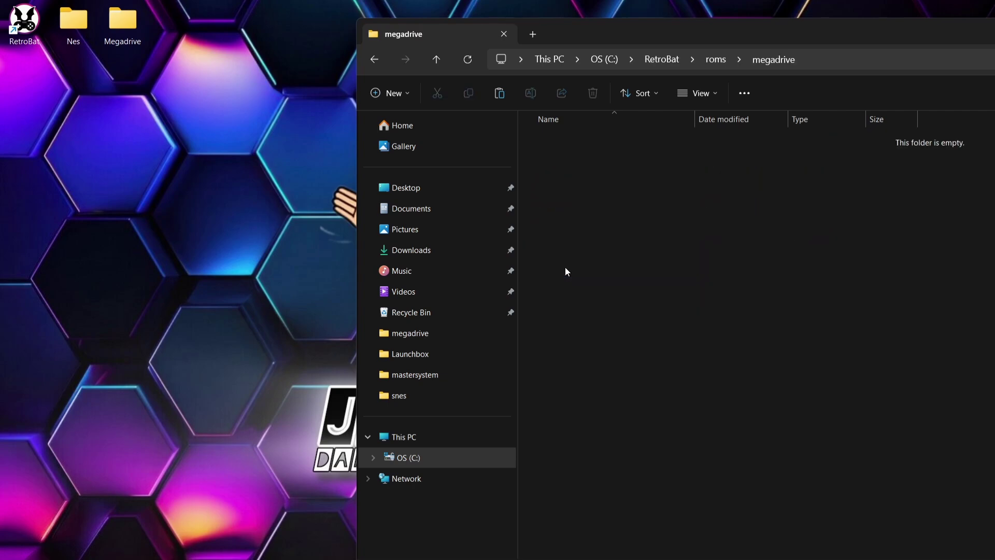
double_click(118, 33)
left_click_drag(408, 9, 779, 301)
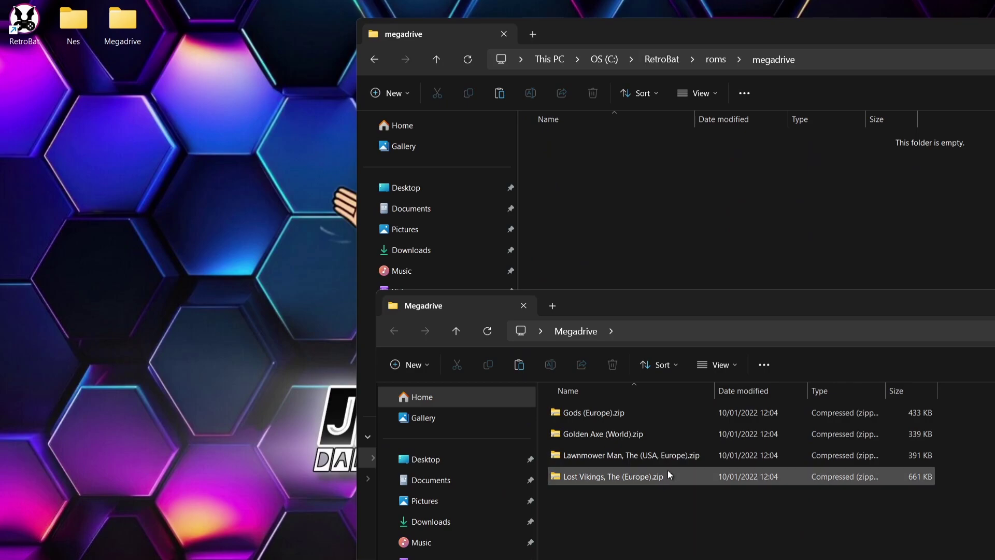
left_click_drag(664, 487, 657, 223)
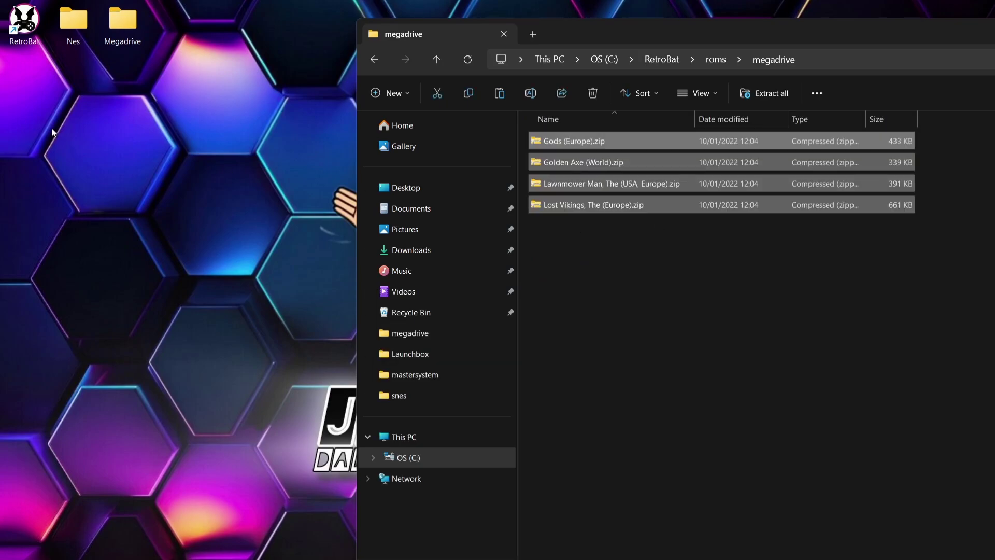
left_click_drag(687, 37, 222, 34)
left_click(858, 27)
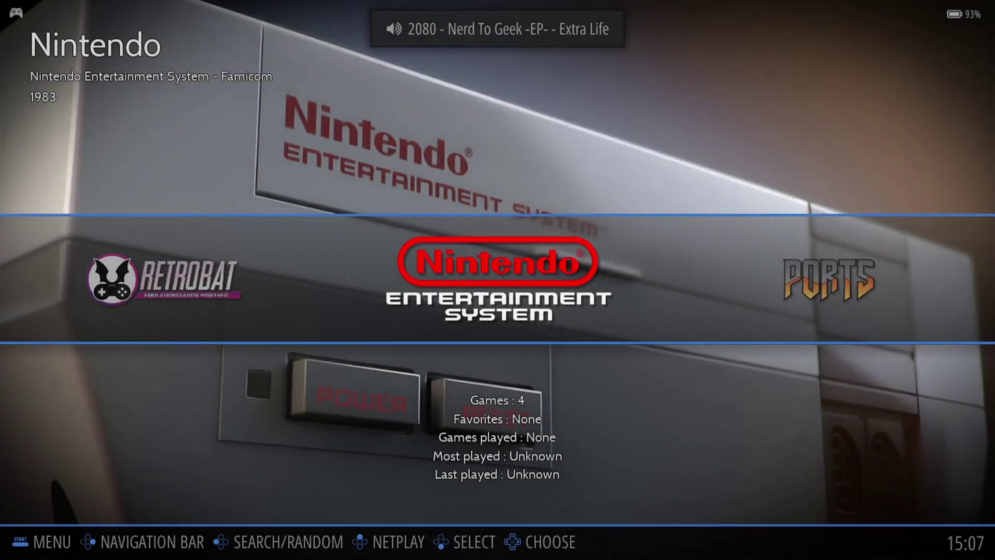
- Browse the Mega Drive list, then NES (Bad Dudes, Friday the 13th, Gradius, Mega Man II), then open the main menu
key("Right")
key("Right")
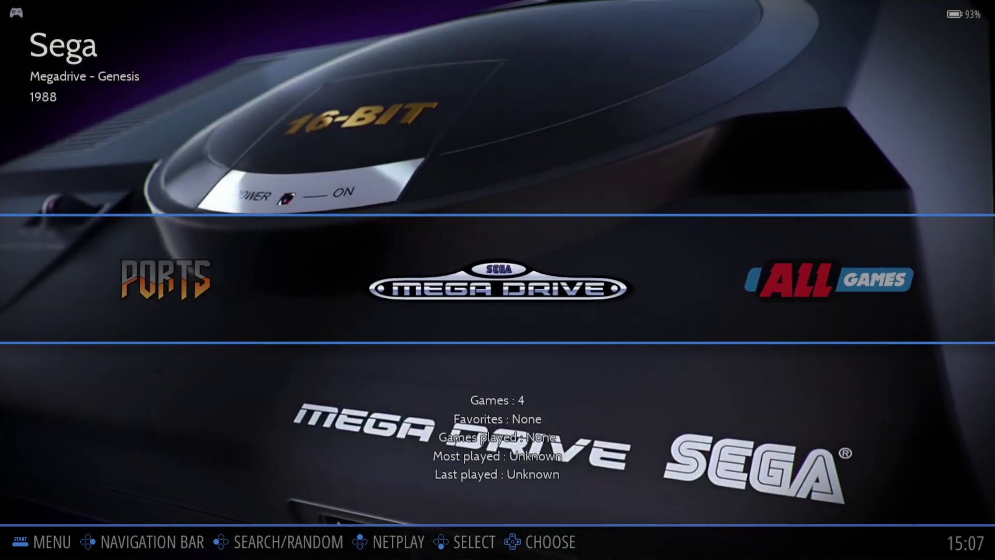
key("Return")
key("Right")
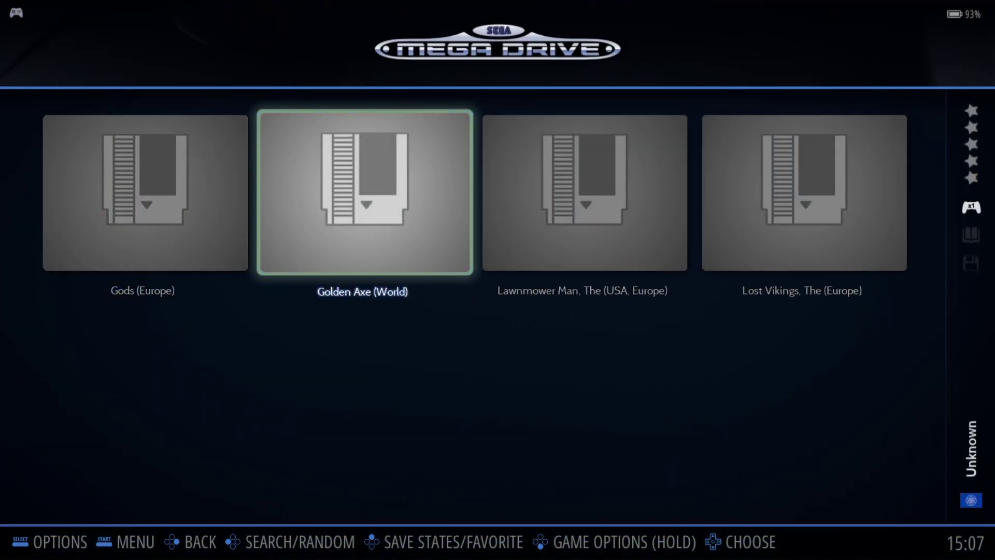
key("BackSpace")
key("Right")
key("Right")
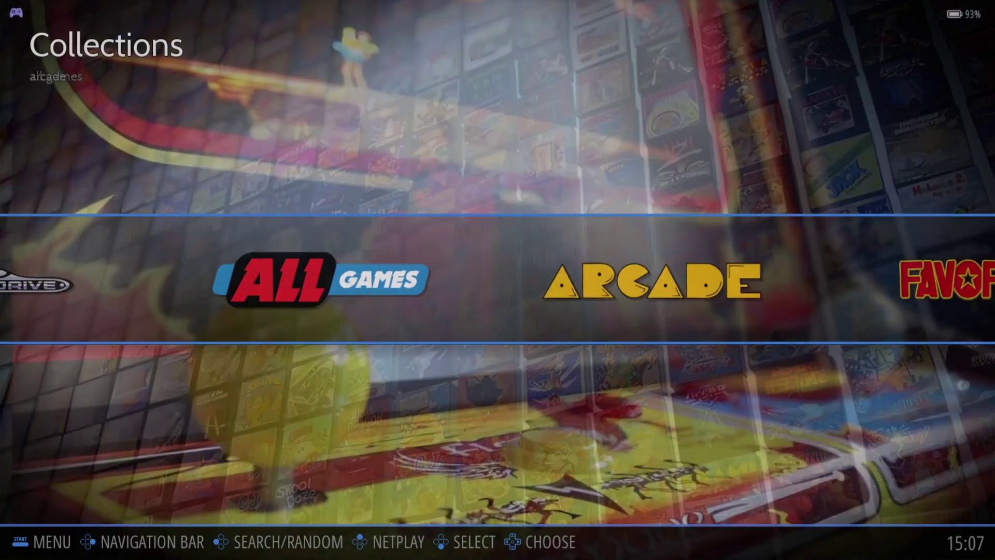
key("Right")
key("Right")
key("Right")
key("Right")
key("Right")
key("Right")
key("Return")
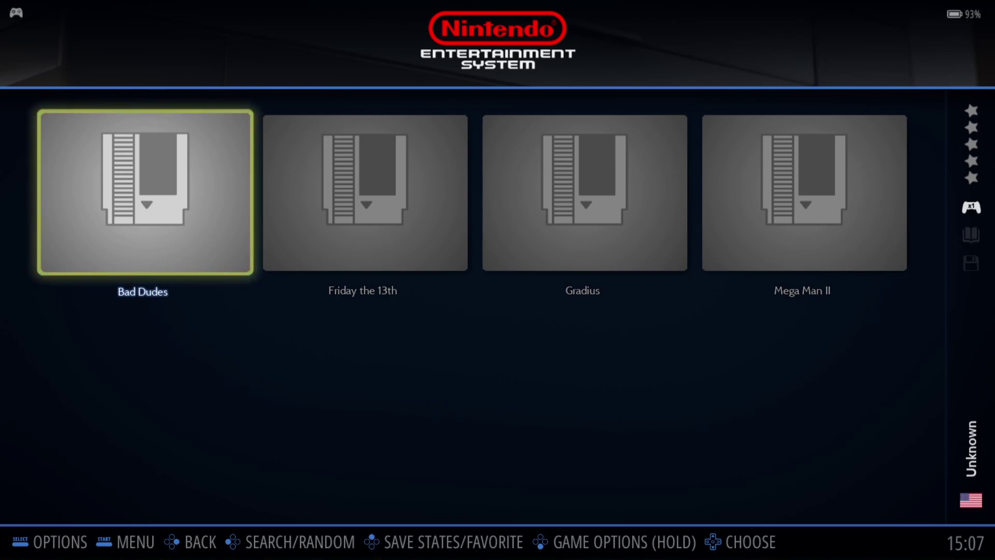
key("F1")
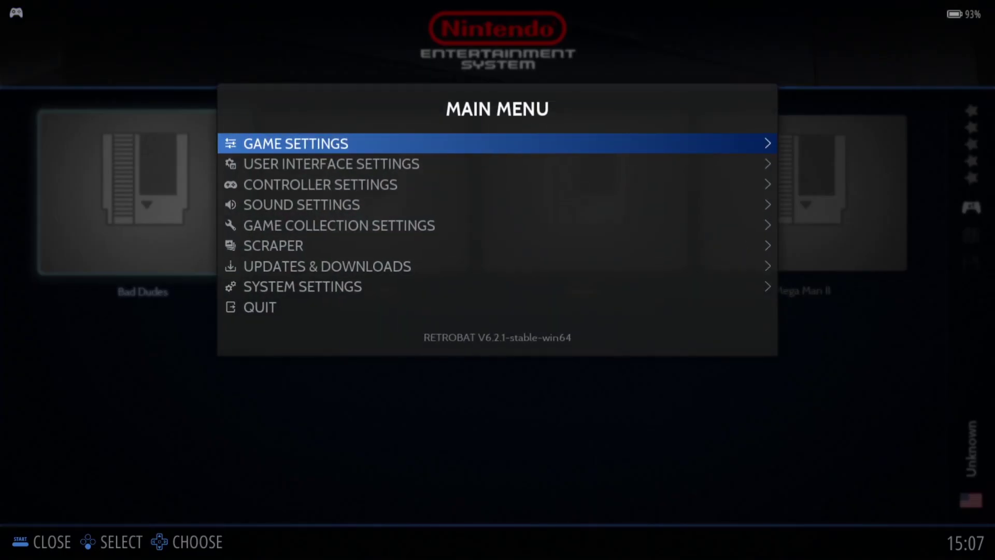
- Keep ScreenScraper as the source, set Image Source to Box 3D, and enter the account login
key("Down")
key("Down")
key("Down")
key("Down")
key("Down")
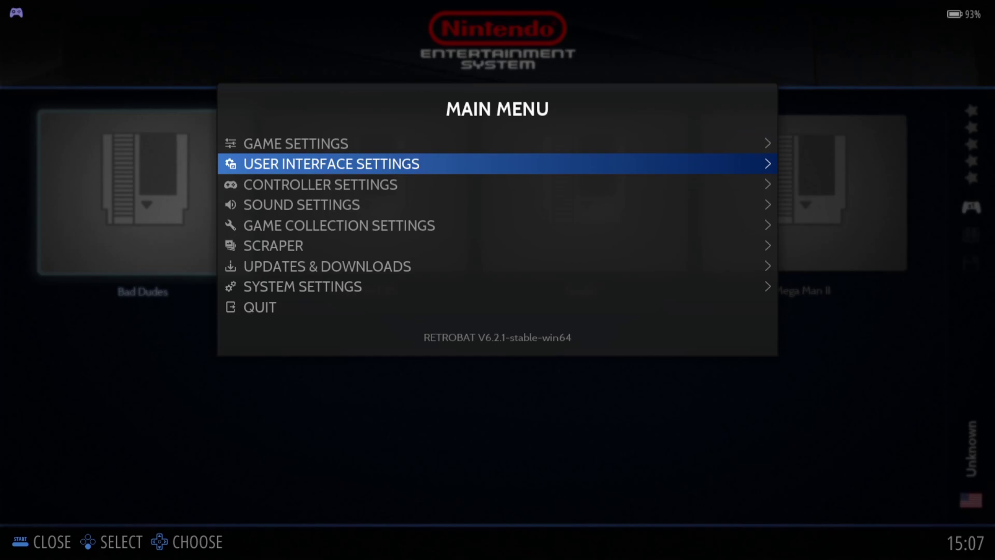
key("Return")
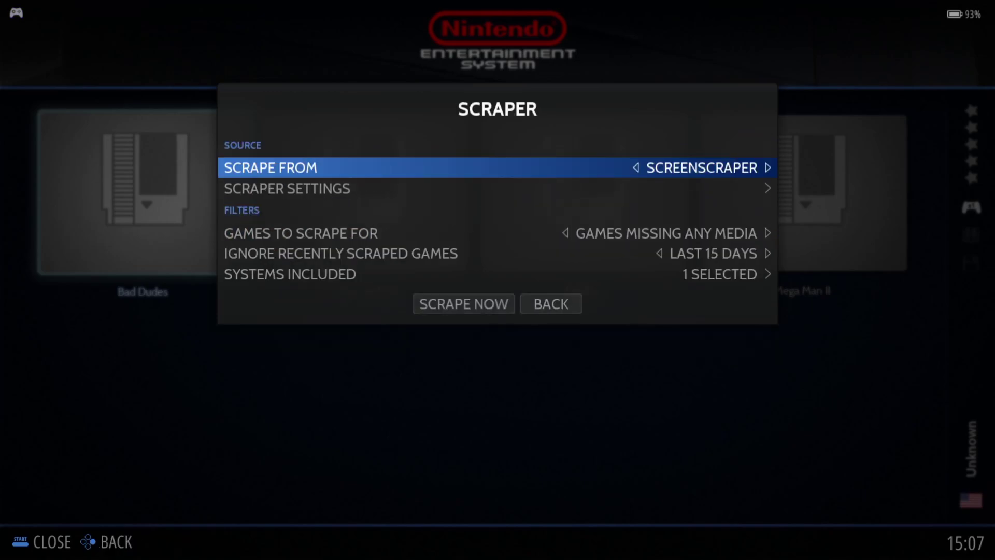
key("Return")
key("Return")
key("Down")
key("Return")
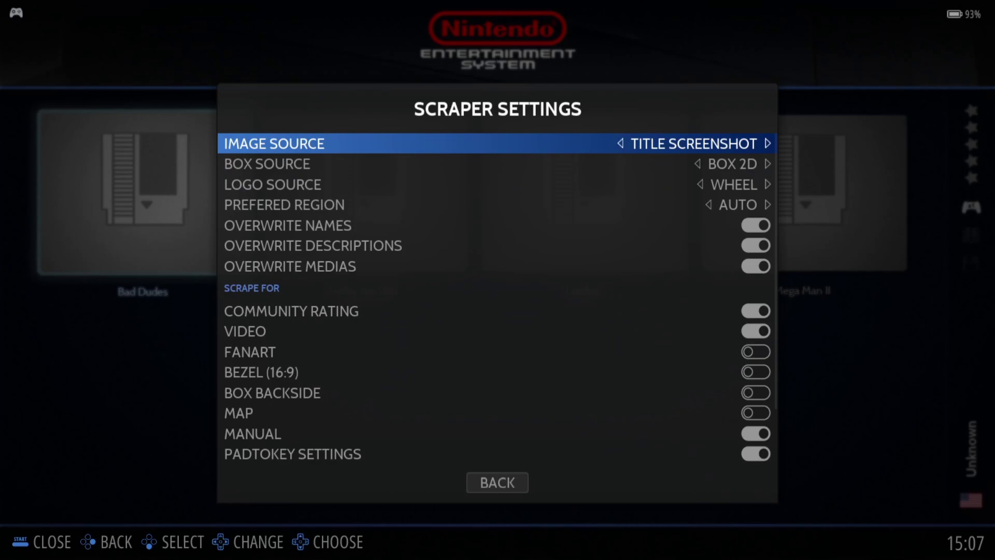
key("Return")
key("Down")
key("Down")
key("Down")
key("Down")
key("Return")
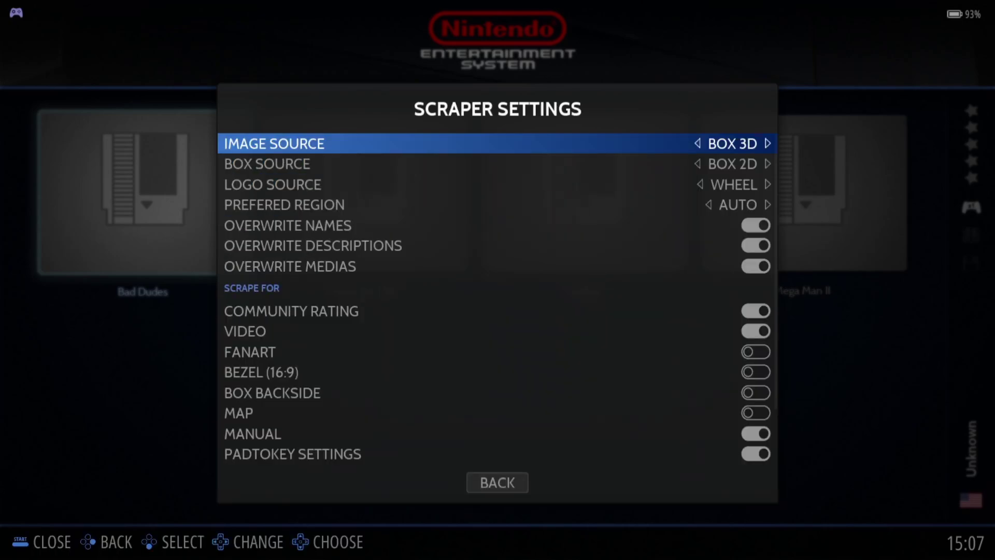
key("Down")
key("Down")
key("Up")
key("Up")
key("Up")
key("Up")
key("Up")
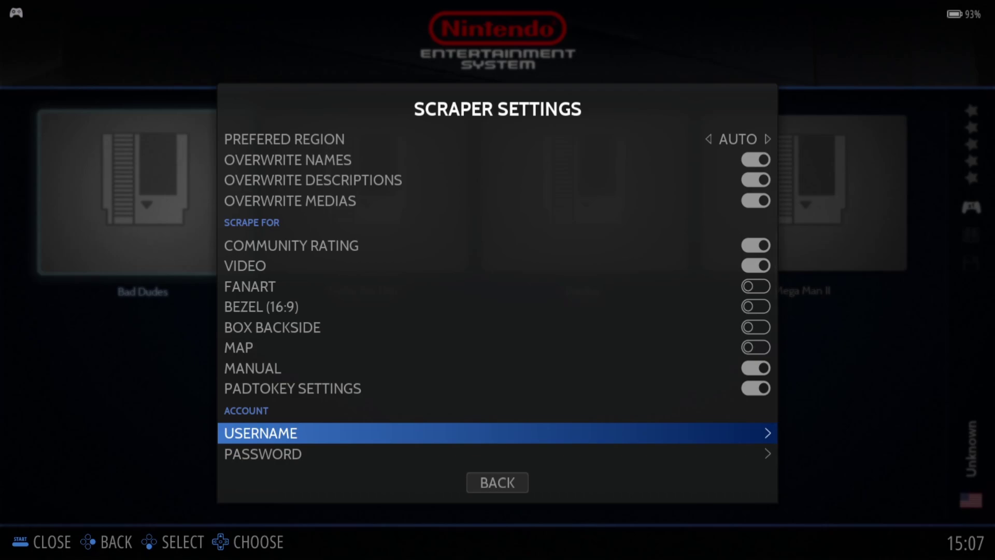
key("Return")
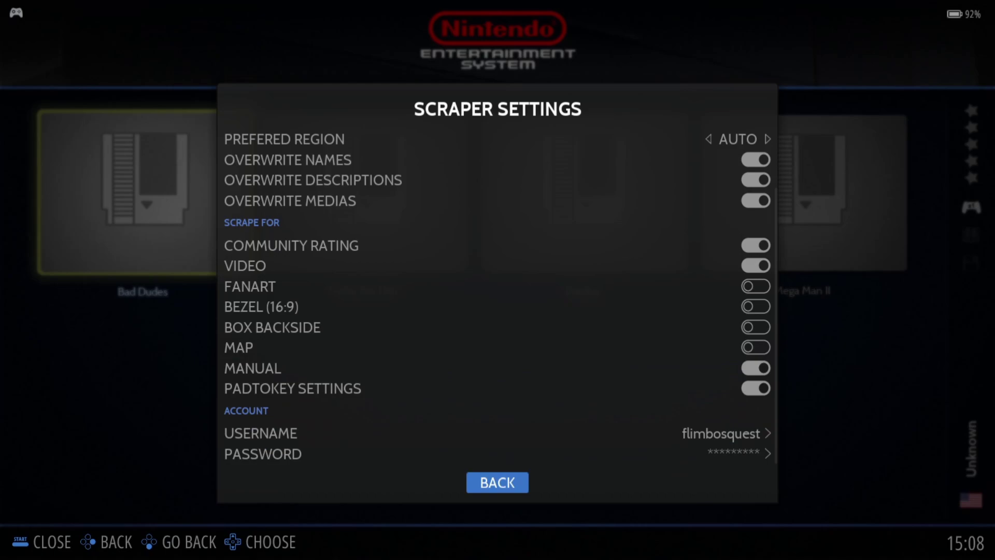
key("Return")
- Include Megadrive - Genesis alongside NES in the systems list and start the scrape
key("Down")
key("Down")
key("Down")
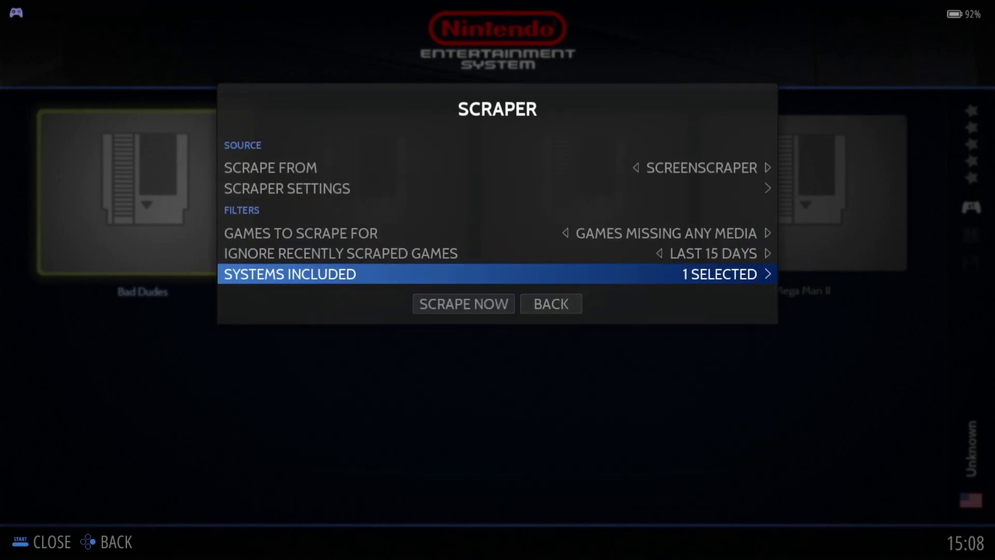
key("Return")
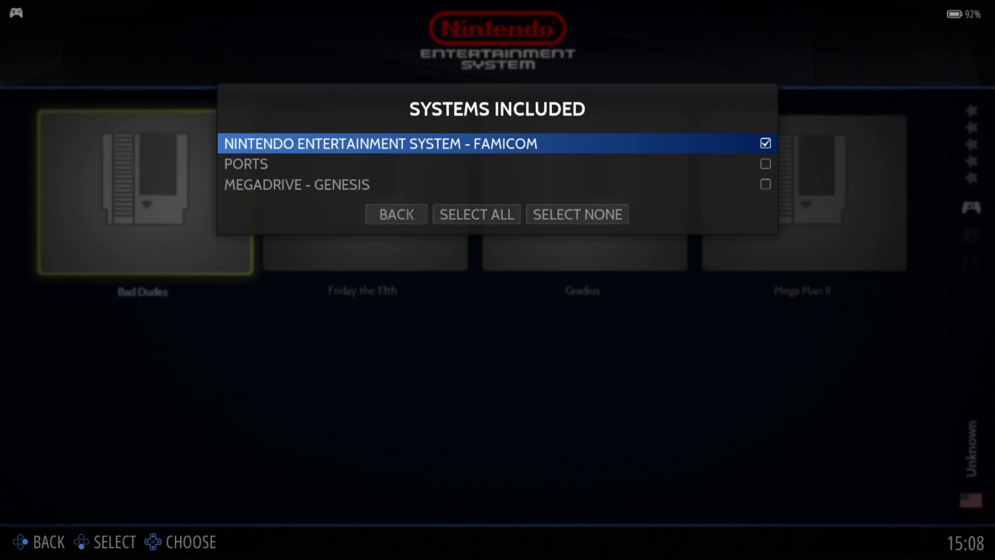
key("Down")
key("Down")
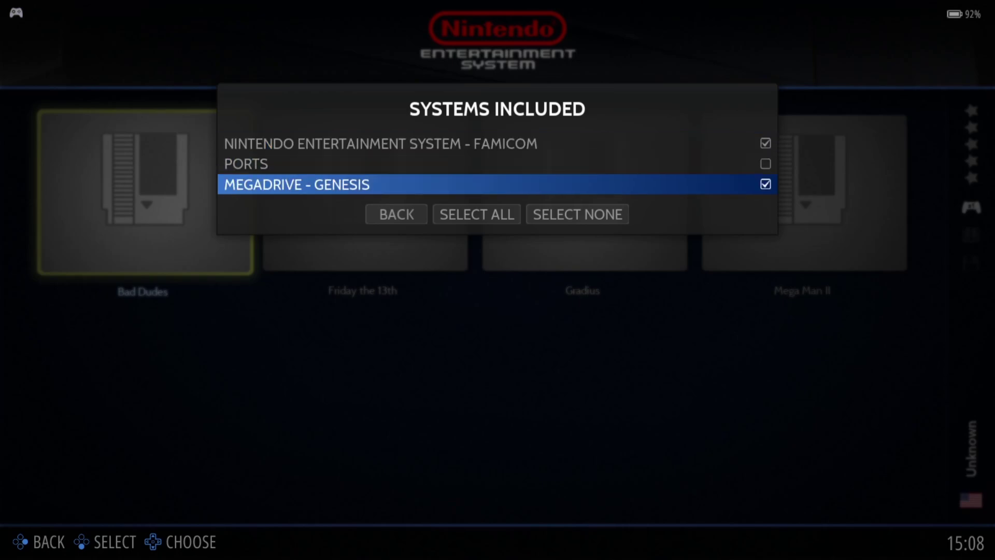
key("Down")
key("Return")
key("Down")
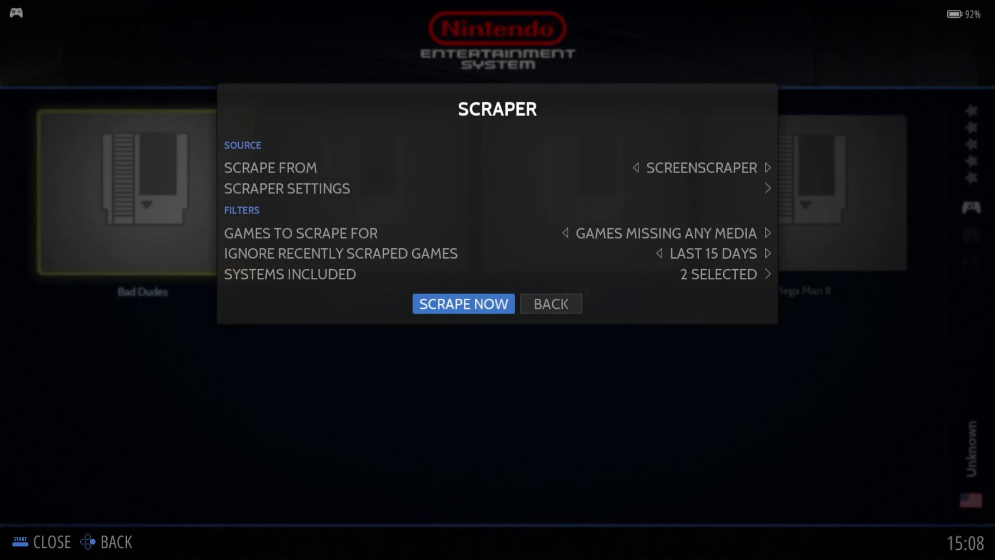
key("Return")
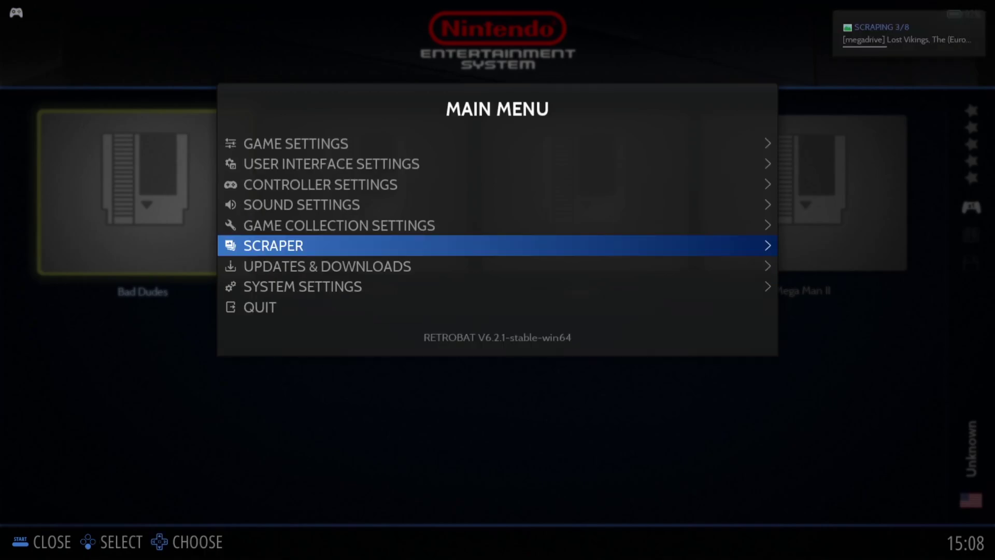
- After the scrape finishes, choose Update Gamelists under Game Settings in the main menu
key("Escape")
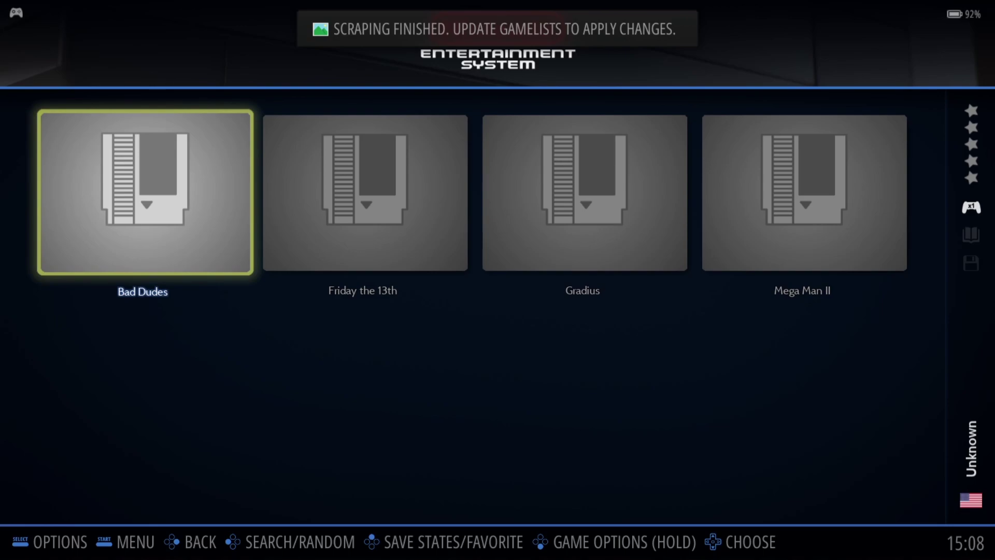
key("Escape")
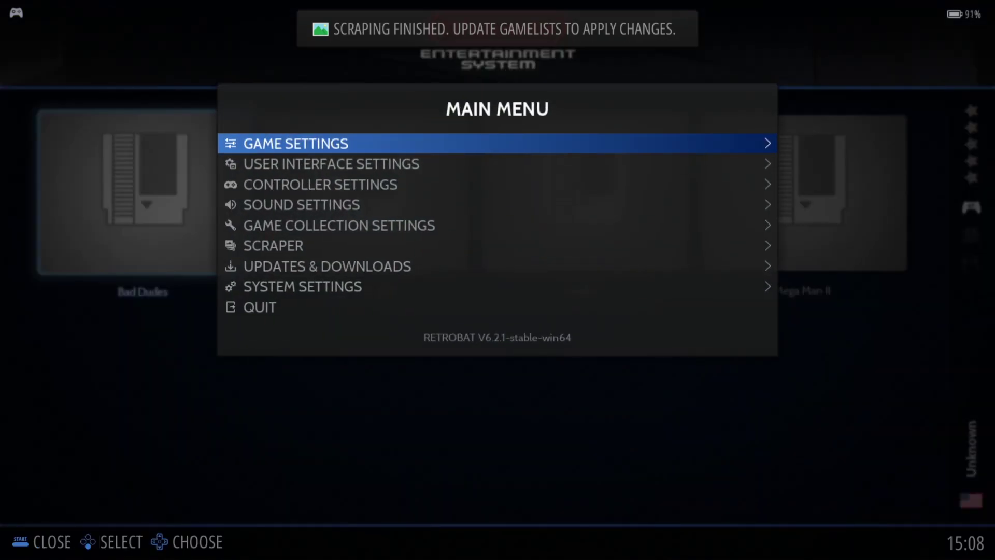
key("Return")
key("Return")
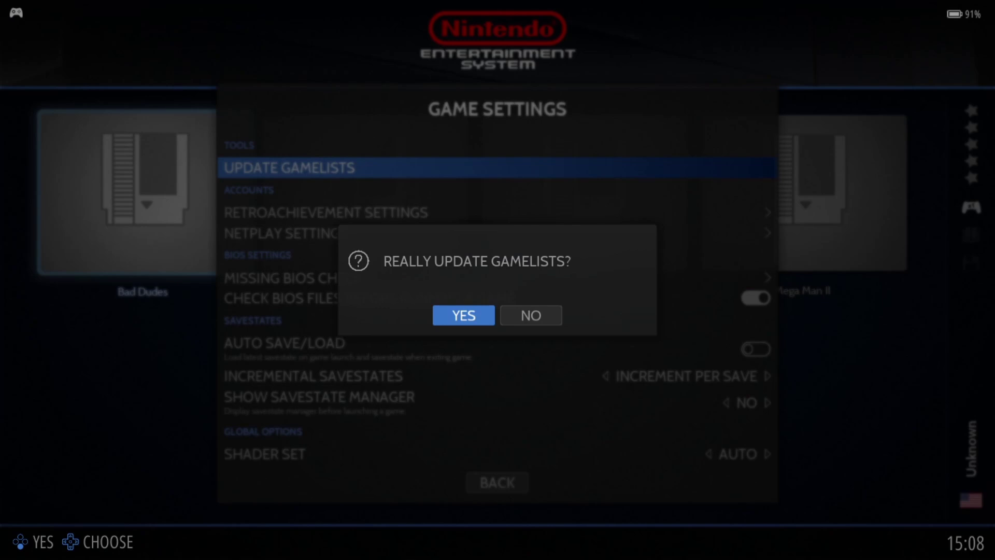
key("Return")
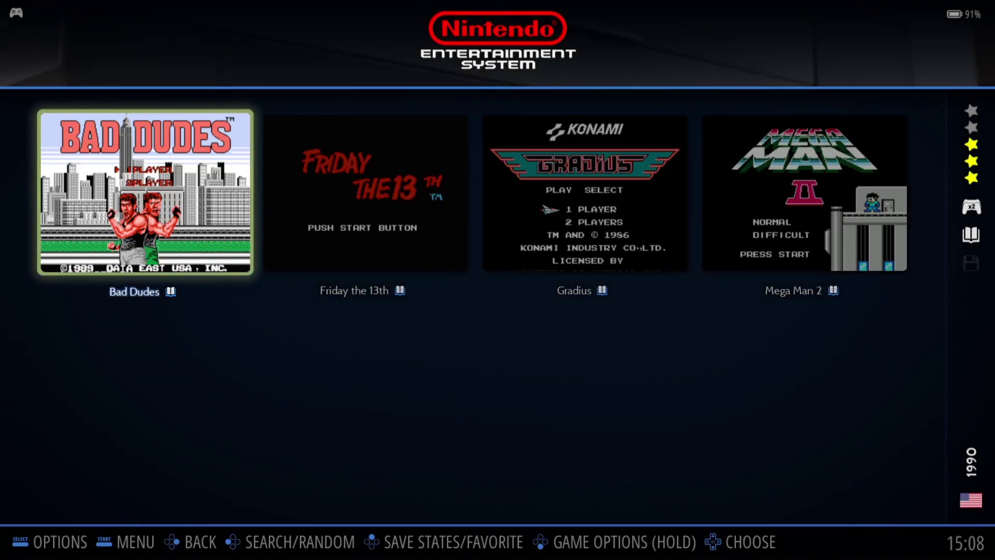
- Preview the Mega Drive games' new artwork, including Golden Axe and The Lawnmower Man
key("BackSpace")
key("Left")
key("Left")
key("Left")
key("Left")
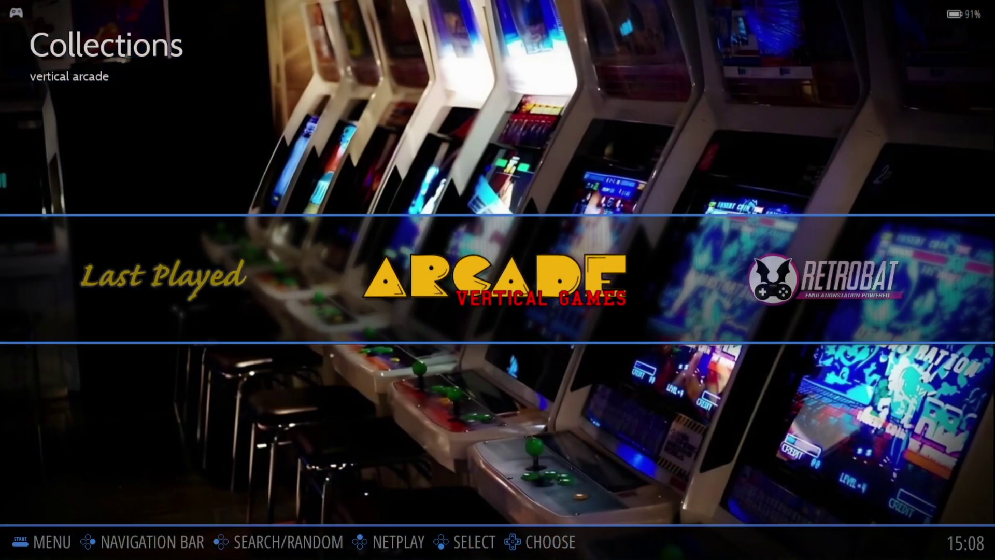
key("Left")
key("Left")
key("Left")
key("Left")
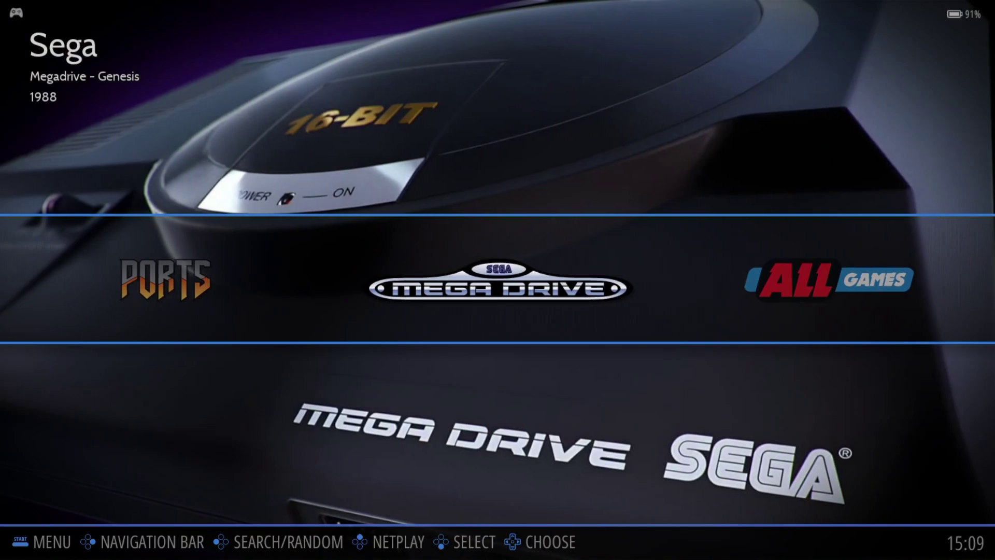
key("Return")
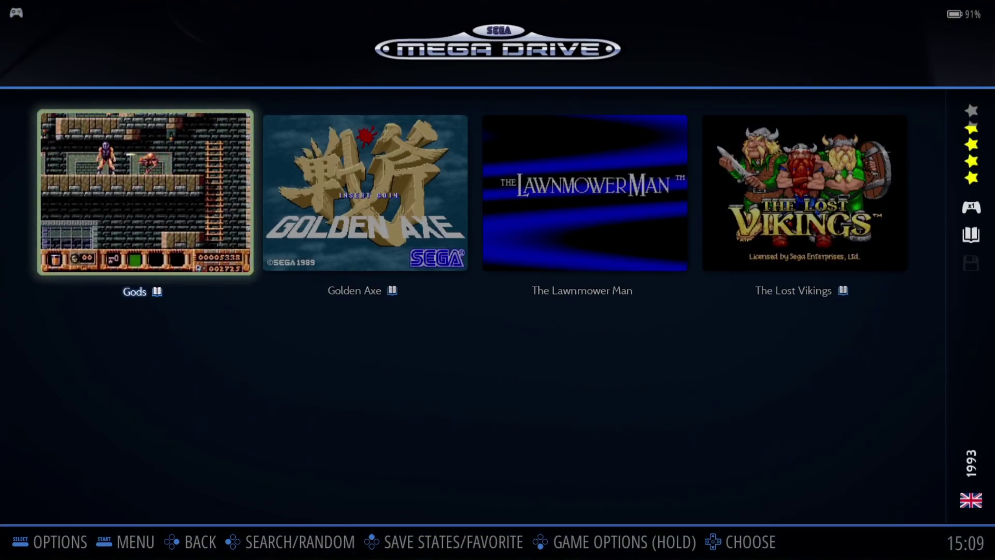
key("Right")
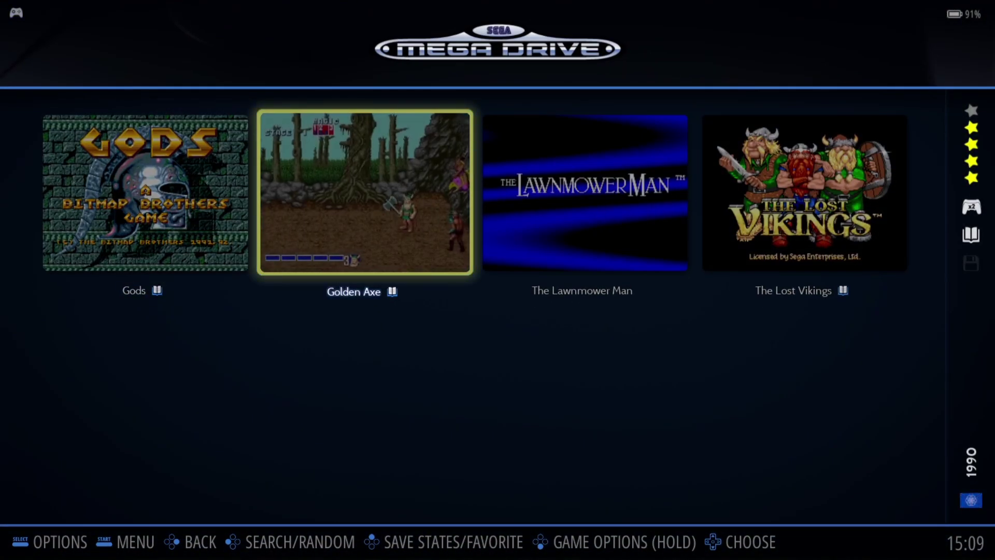
key("Right")
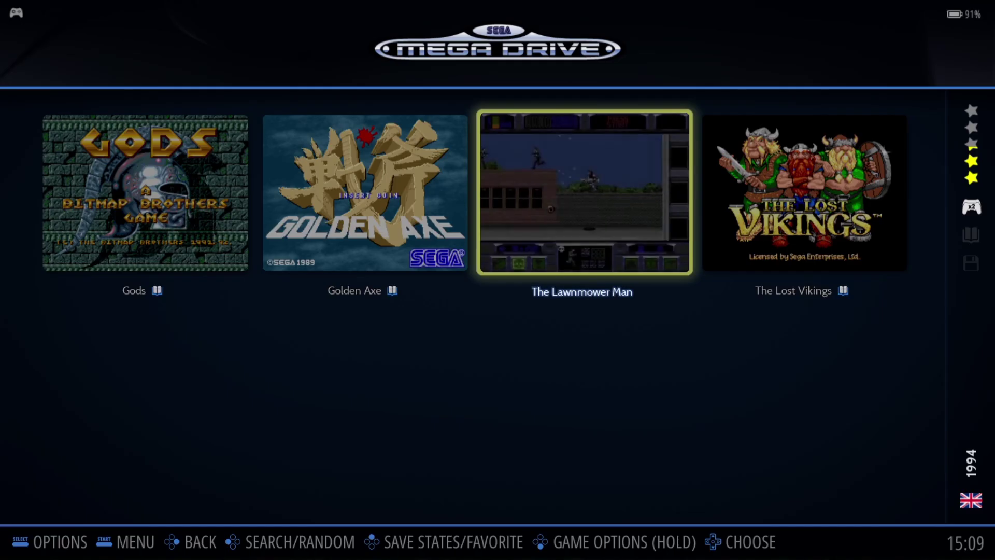
key("Escape")
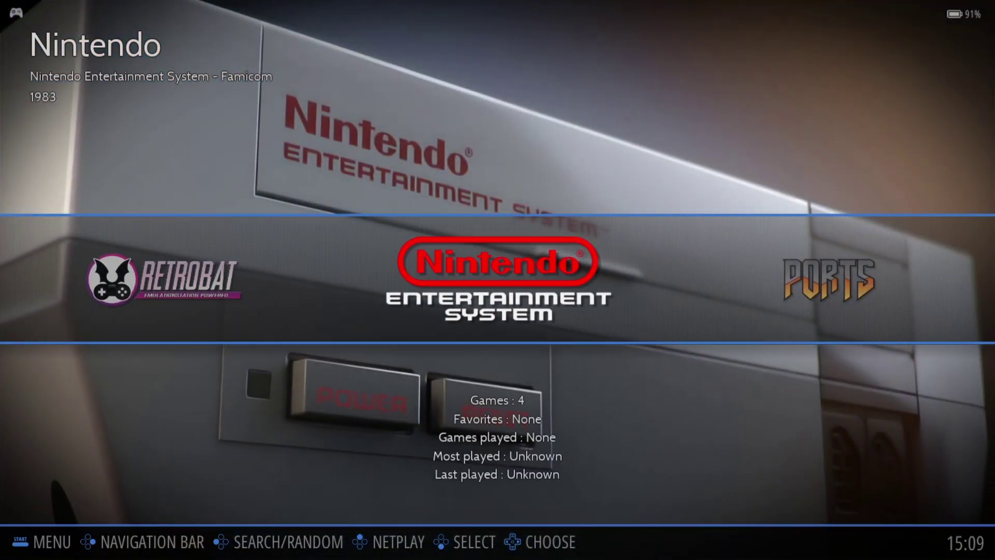
- Open the Nintendo game list and launch Gradius
key("Return")
key("Right")
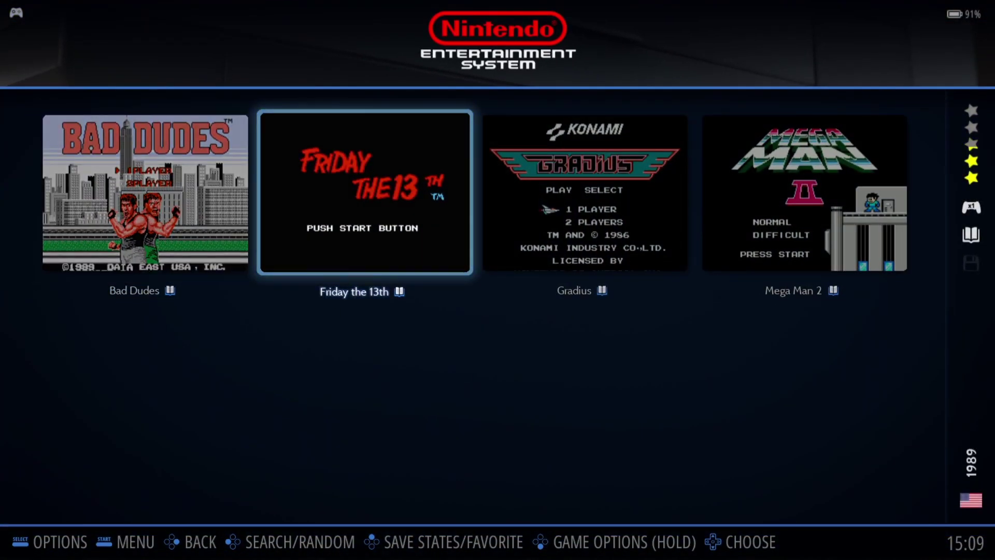
key("Right")
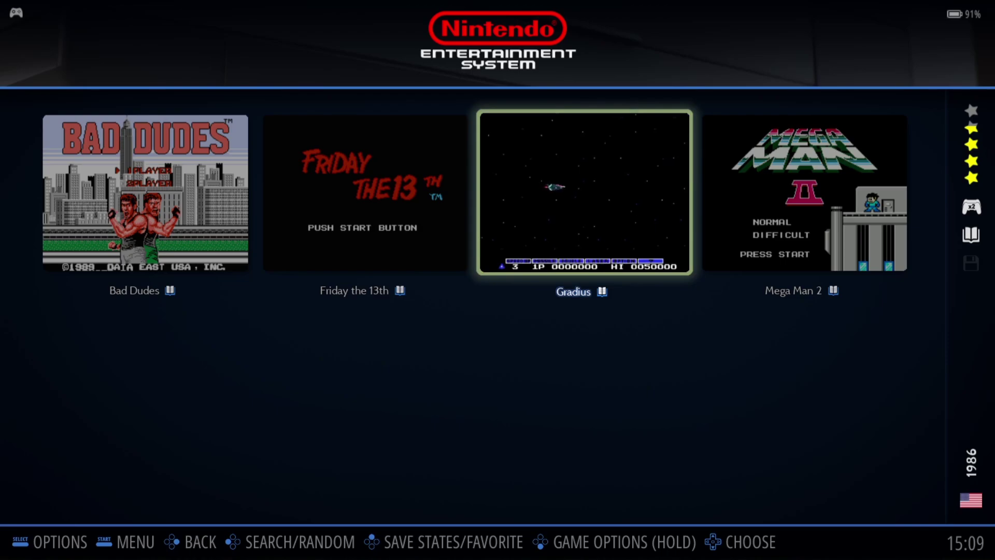
key("Return")
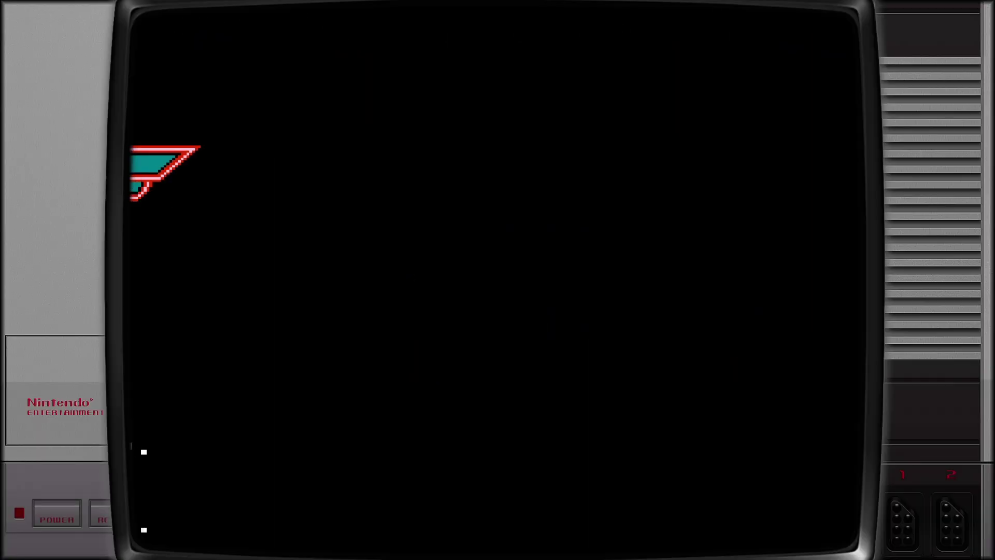